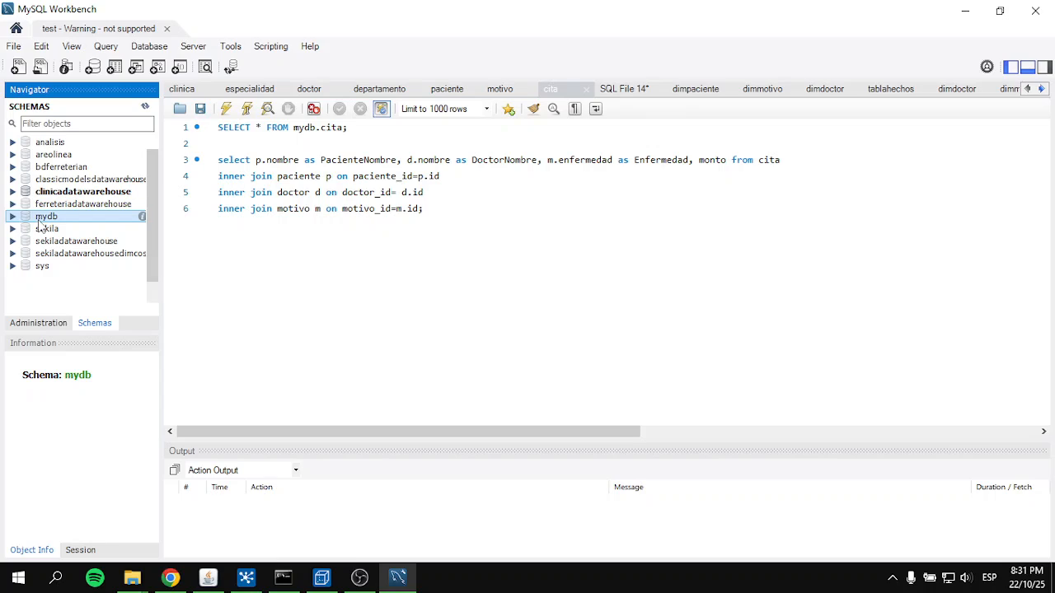
Step: Expand the tables of the mydb schema and display the rows of the cita table
{"action": "double_click", "coordinate": [25, 217]}
{"action": "left_click", "coordinate": [27, 230]}
{"action": "left_click", "coordinate": [28, 229]}
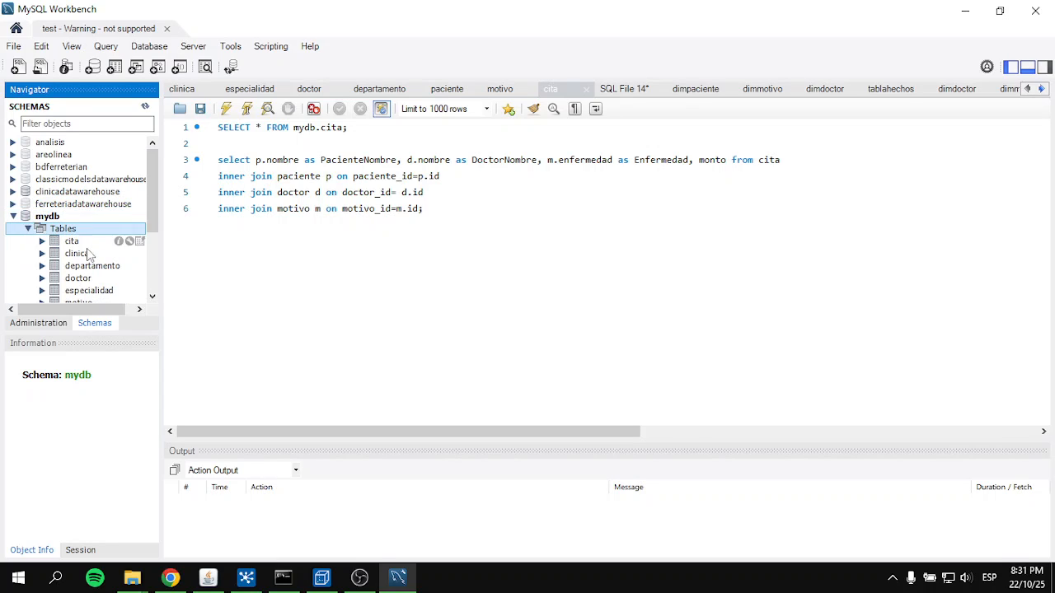
{"action": "scroll", "coordinate": [93, 275], "scroll_direction": "down", "scroll_amount": 1}
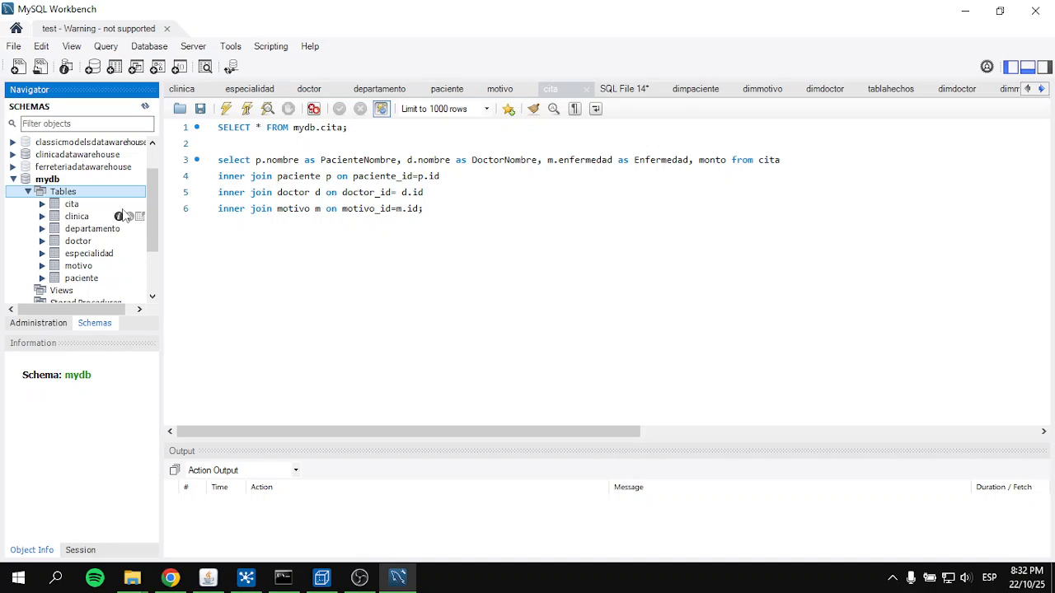
{"action": "left_click", "coordinate": [141, 204]}
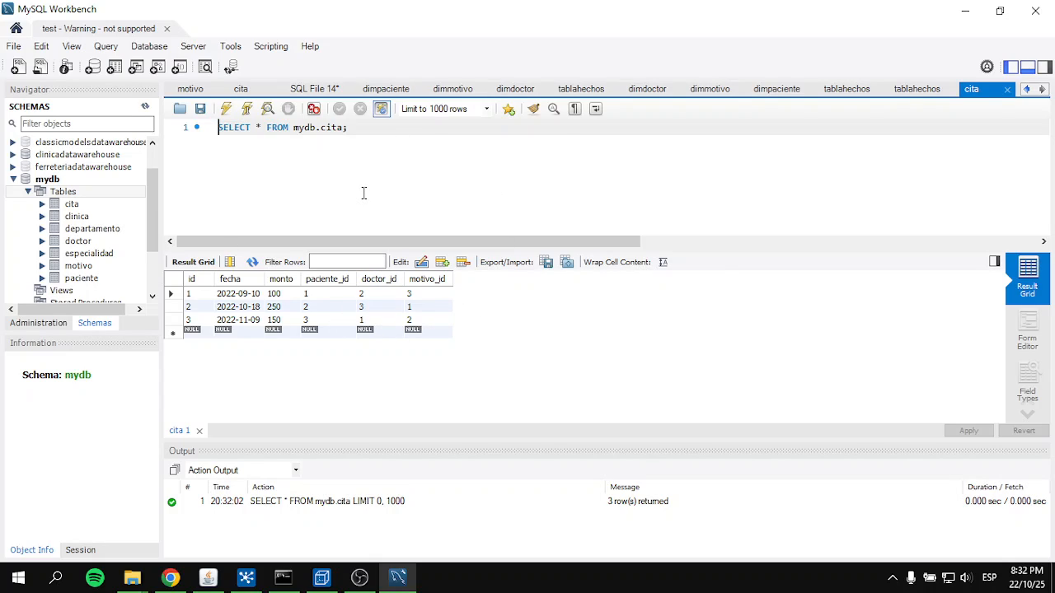
Step: Switch to Spoon and preview up to 1000 rows of the IngresarDatos table input in the parcial2 transformation
{"action": "left_click", "coordinate": [246, 577]}
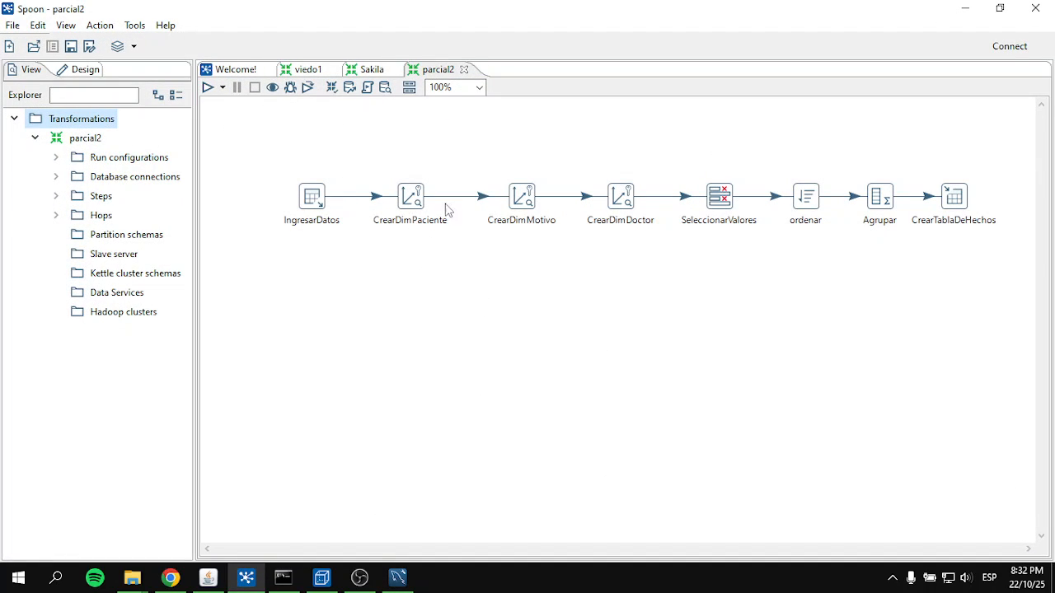
{"action": "double_click", "coordinate": [316, 199]}
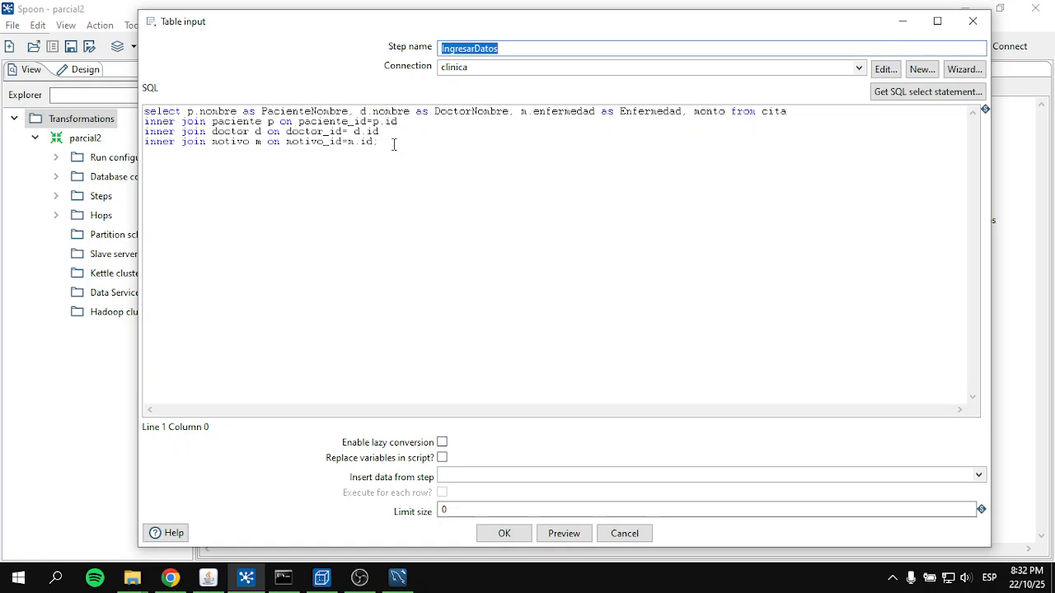
{"action": "left_click", "coordinate": [564, 533]}
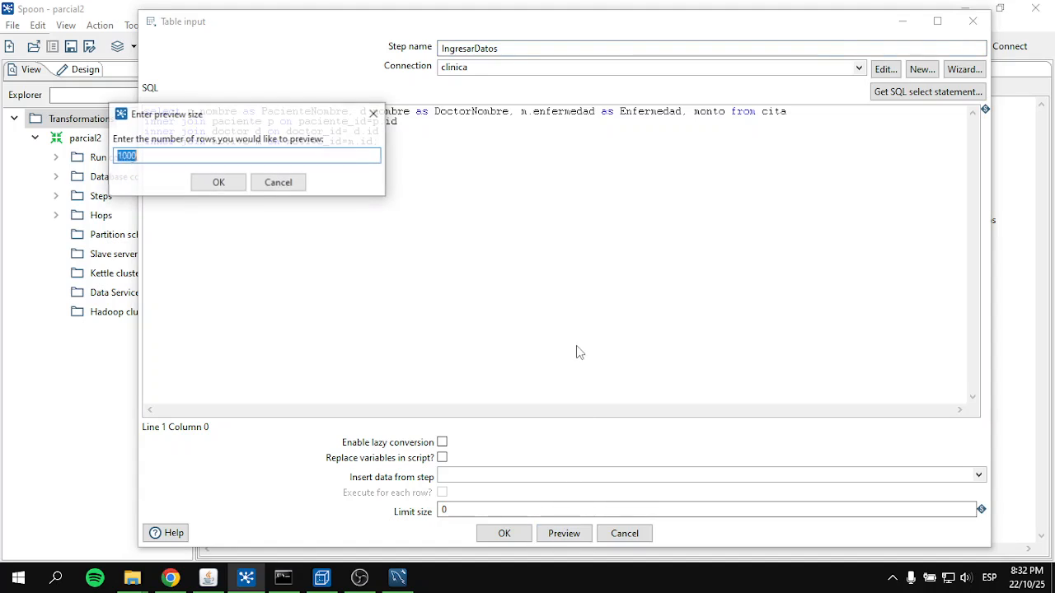
{"action": "left_click", "coordinate": [235, 183]}
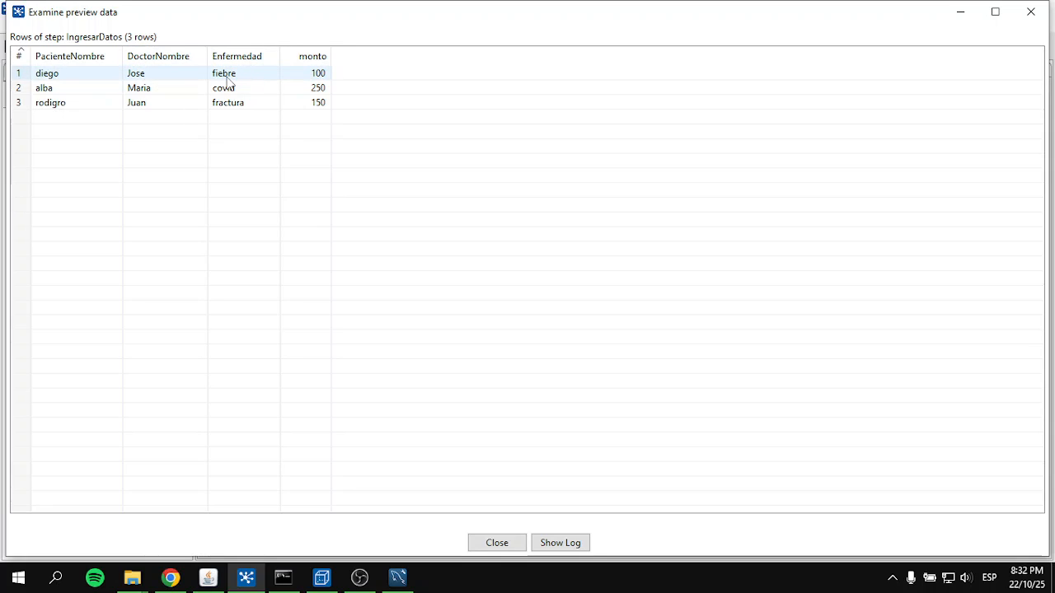
{"action": "left_click", "coordinate": [497, 543]}
{"action": "left_click", "coordinate": [968, 22]}
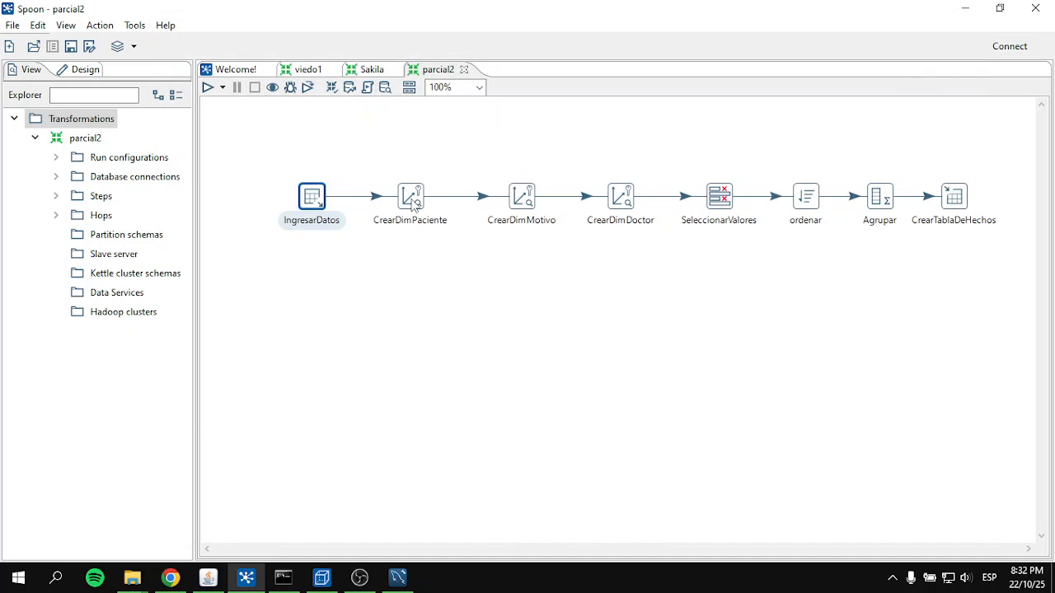
Step: Review the lookup settings of CrearDimPaciente, CrearDimMotivo and CrearDimDoctor, closing each without changes
{"action": "left_click", "coordinate": [413, 205]}
{"action": "double_click", "coordinate": [413, 204]}
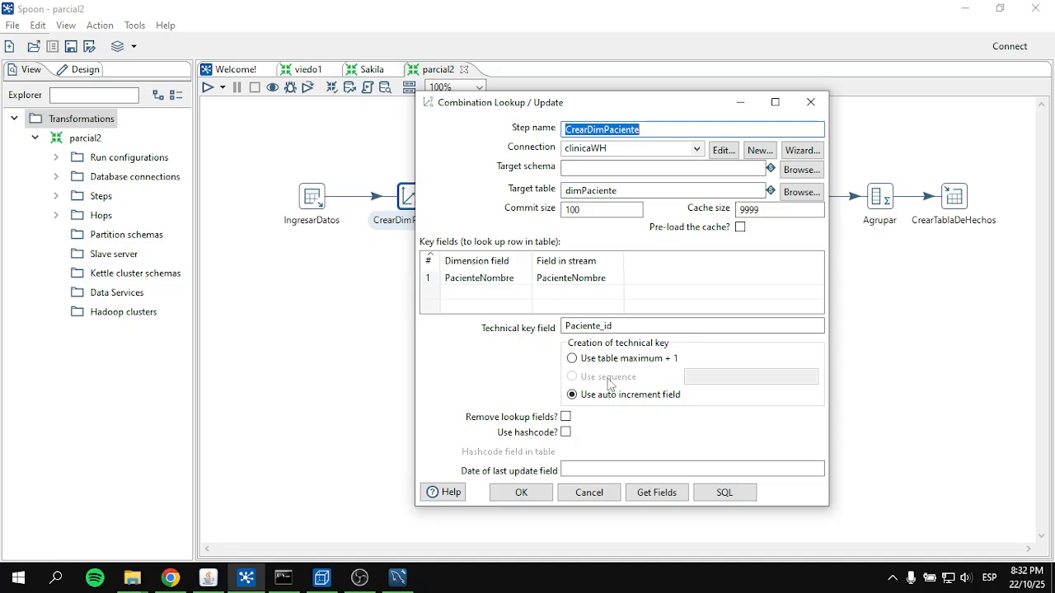
{"action": "left_click", "coordinate": [811, 102]}
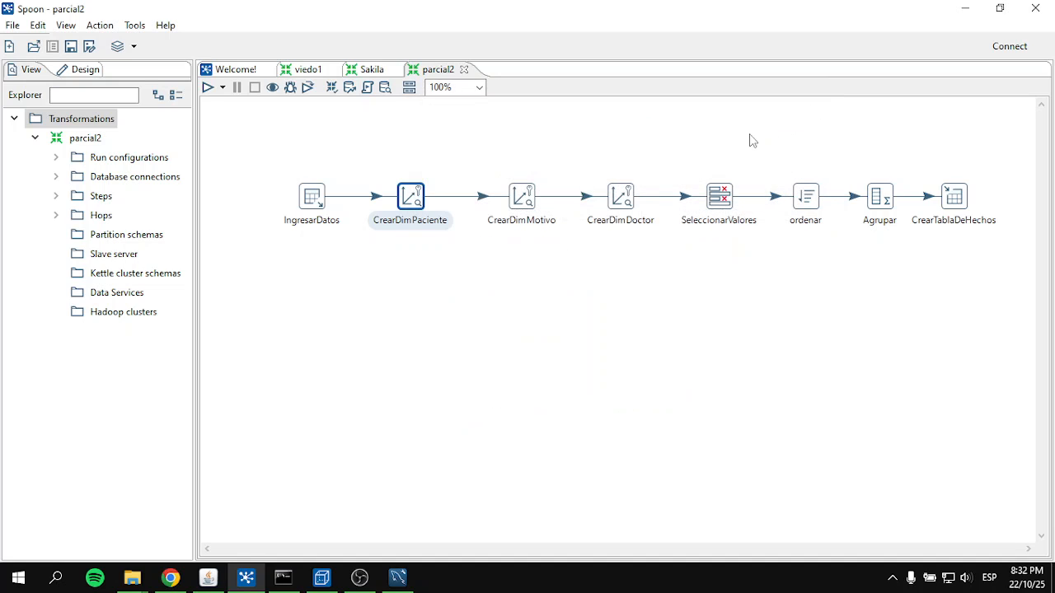
{"action": "double_click", "coordinate": [524, 198]}
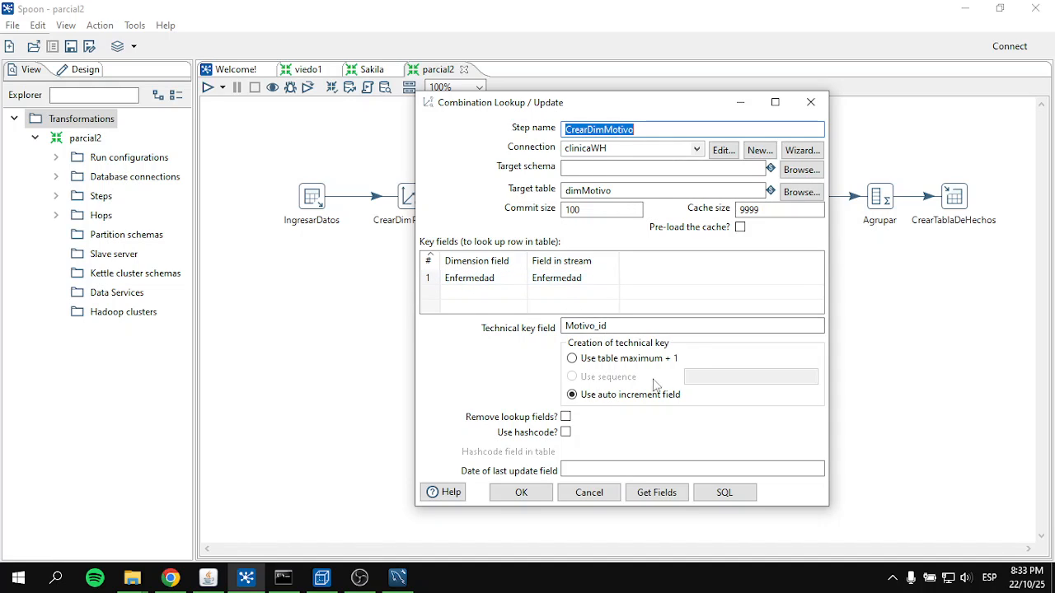
{"action": "left_click", "coordinate": [813, 107]}
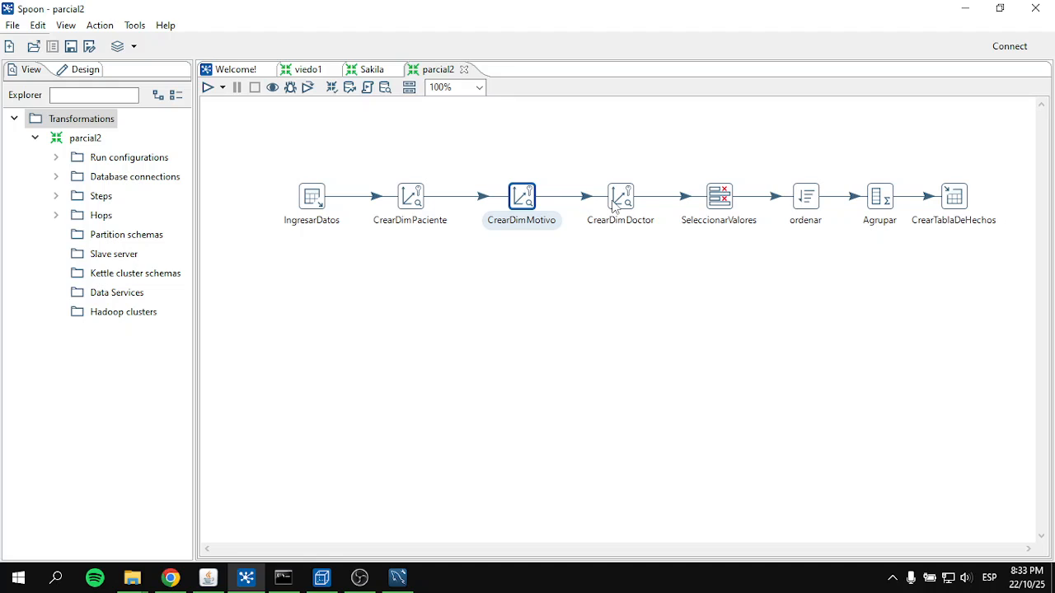
{"action": "double_click", "coordinate": [616, 202]}
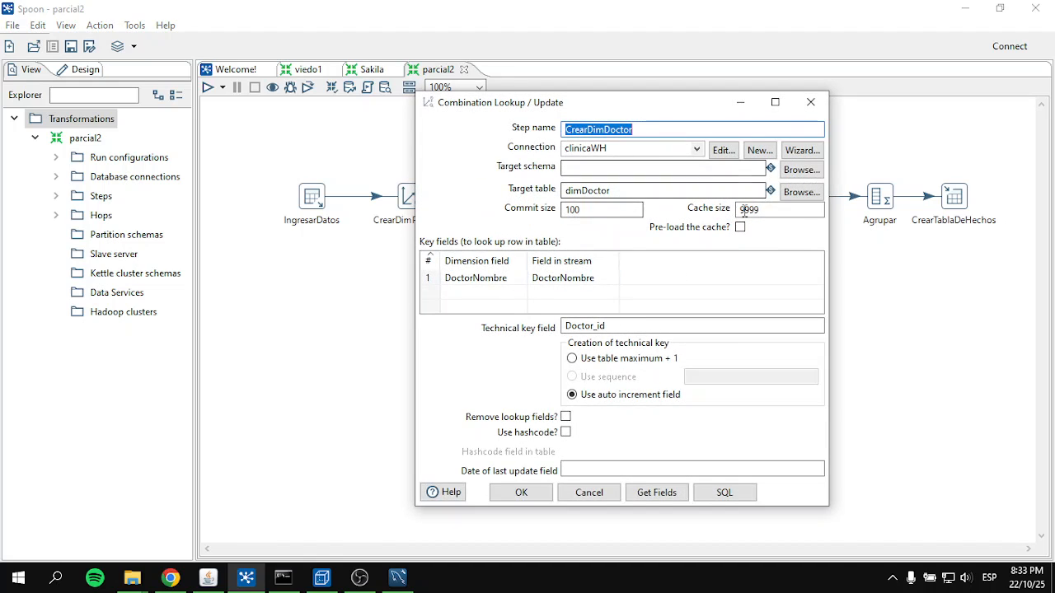
{"action": "left_click", "coordinate": [811, 103]}
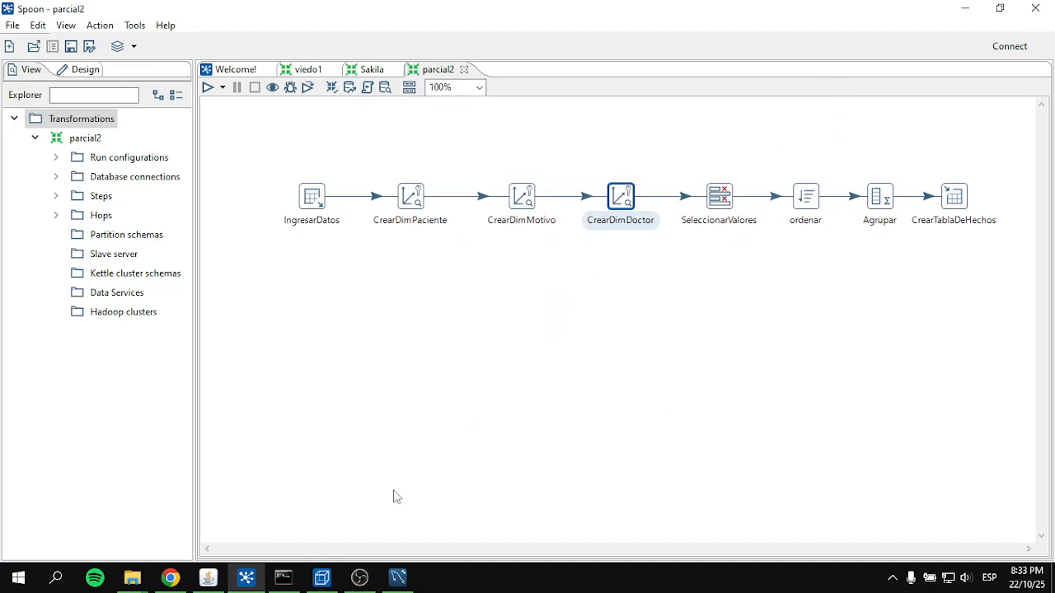
Step: Switch to MySQL Workbench, collapse mydb, expand clinicadatawarehouse and display the rows of its dimdoctor table
{"action": "left_click", "coordinate": [360, 577]}
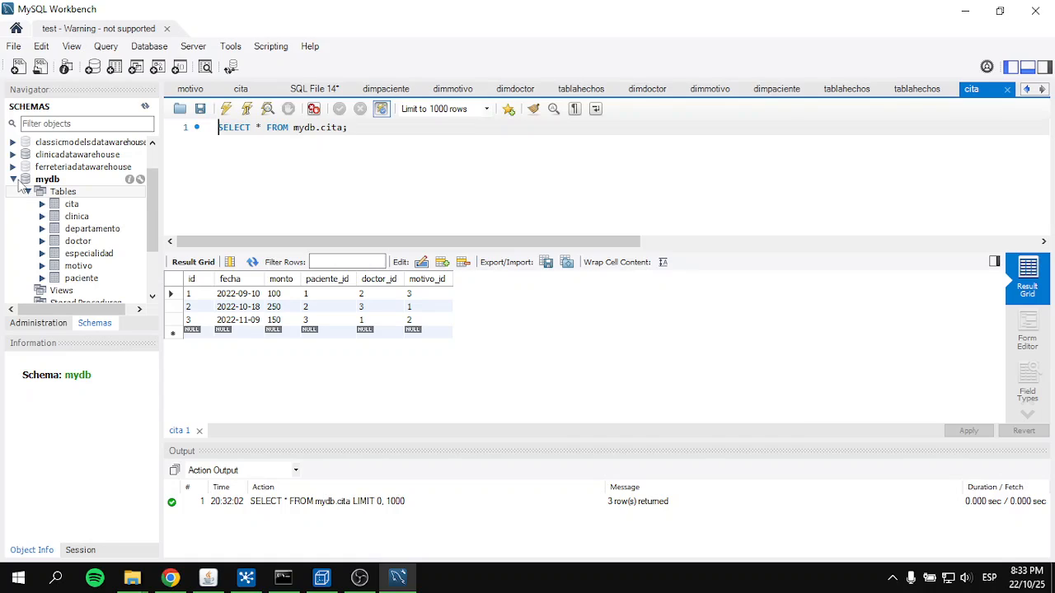
{"action": "left_click", "coordinate": [16, 181]}
{"action": "left_click", "coordinate": [14, 180]}
{"action": "double_click", "coordinate": [76, 192]}
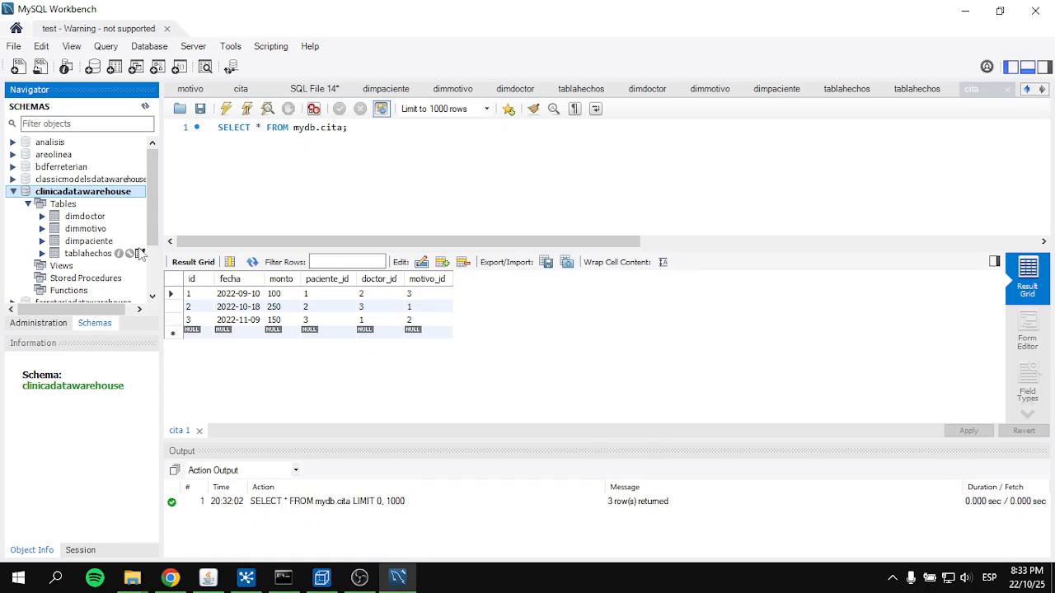
{"action": "left_click", "coordinate": [138, 216]}
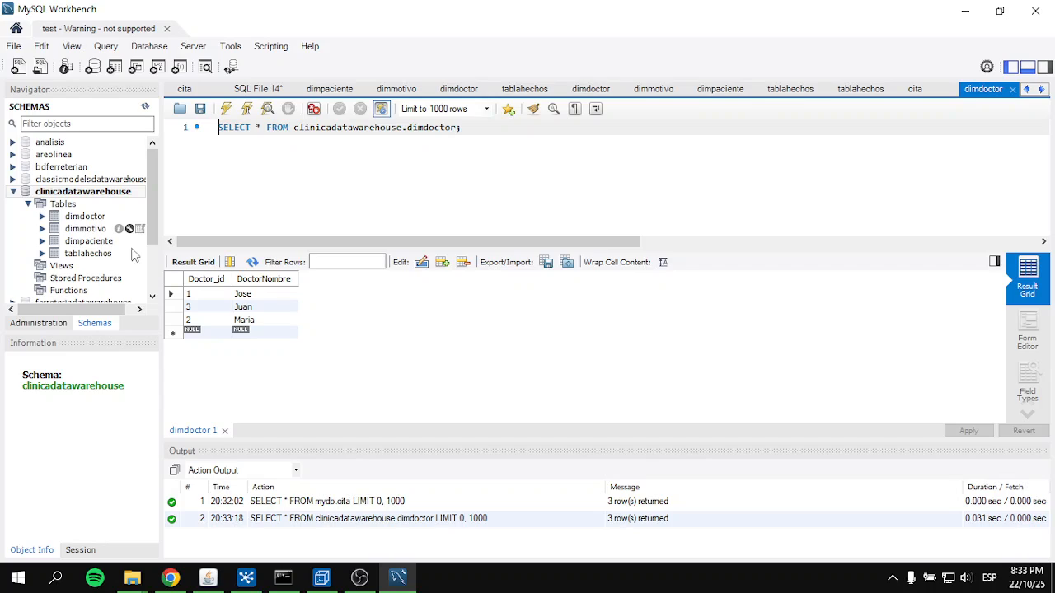
Step: Display the rows of the dimmotivo and dimpaciente tables in clinicadatawarehouse, closing the dimmotivo table editor
{"action": "left_click", "coordinate": [129, 228]}
{"action": "left_click", "coordinate": [140, 228]}
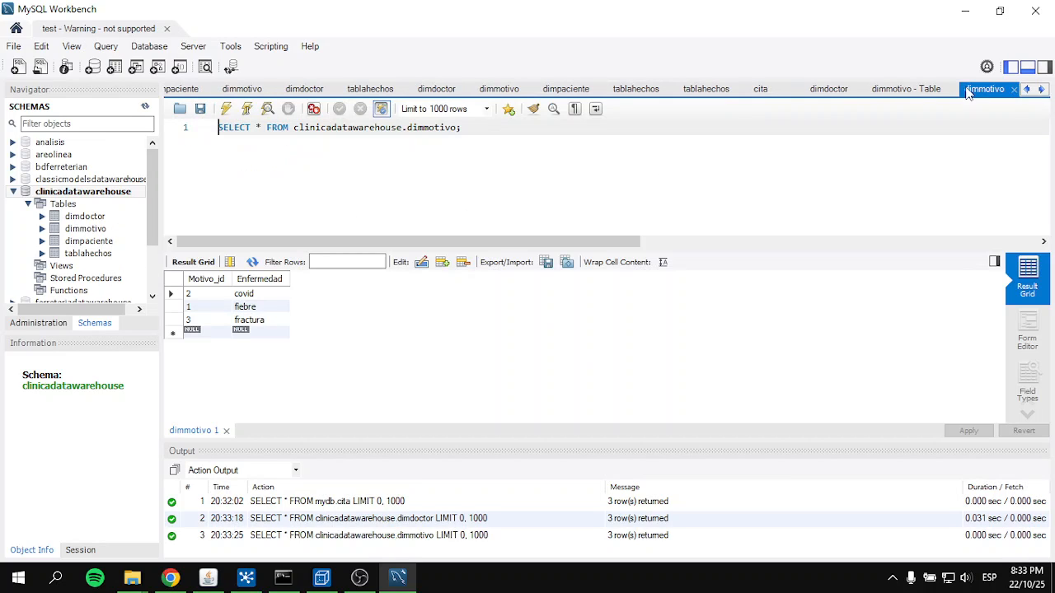
{"action": "left_click", "coordinate": [1014, 90]}
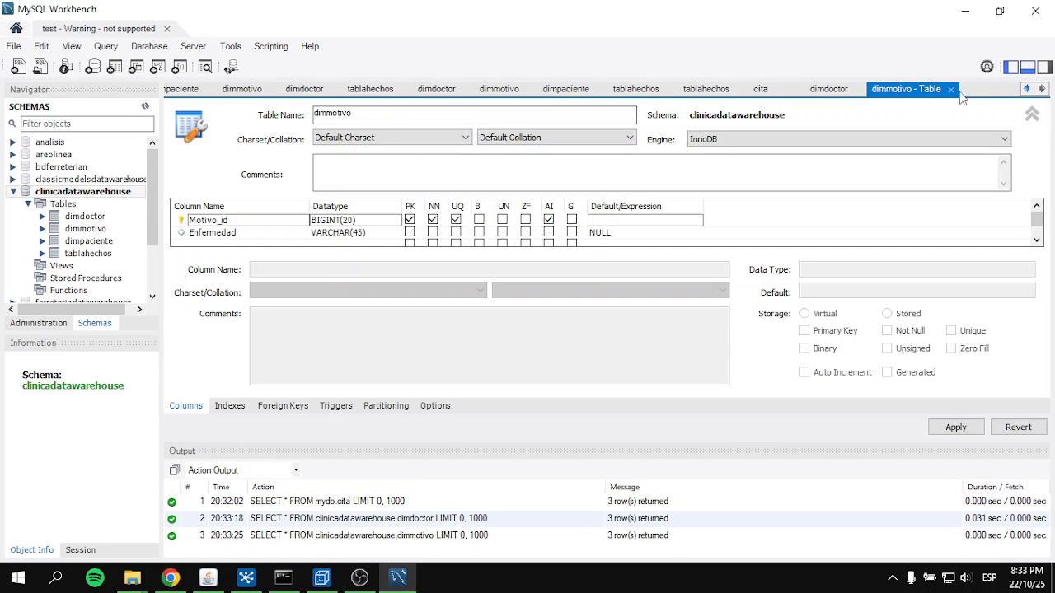
{"action": "left_click", "coordinate": [950, 90]}
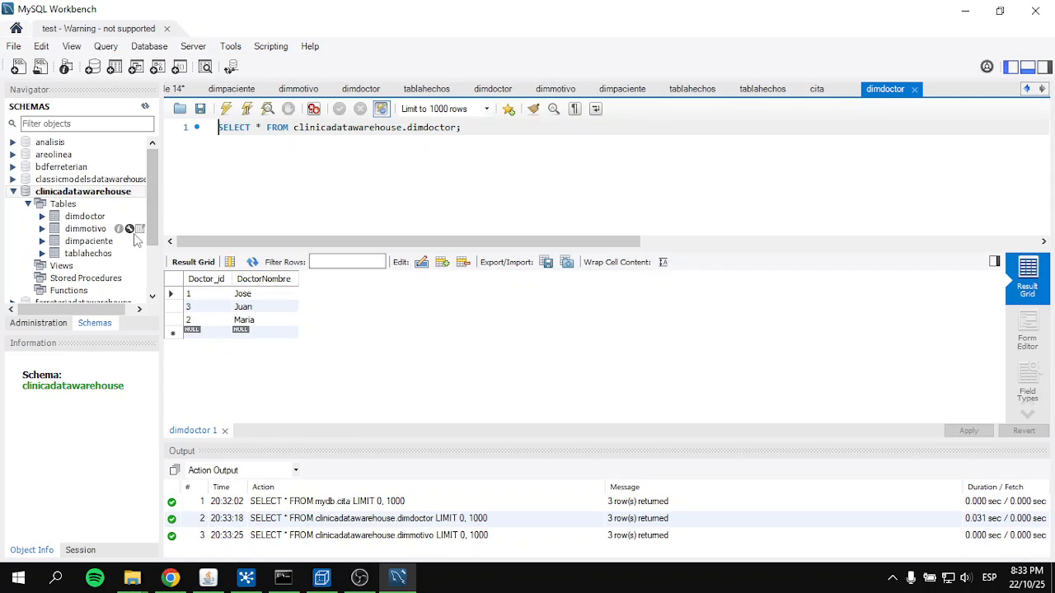
{"action": "left_click", "coordinate": [139, 229]}
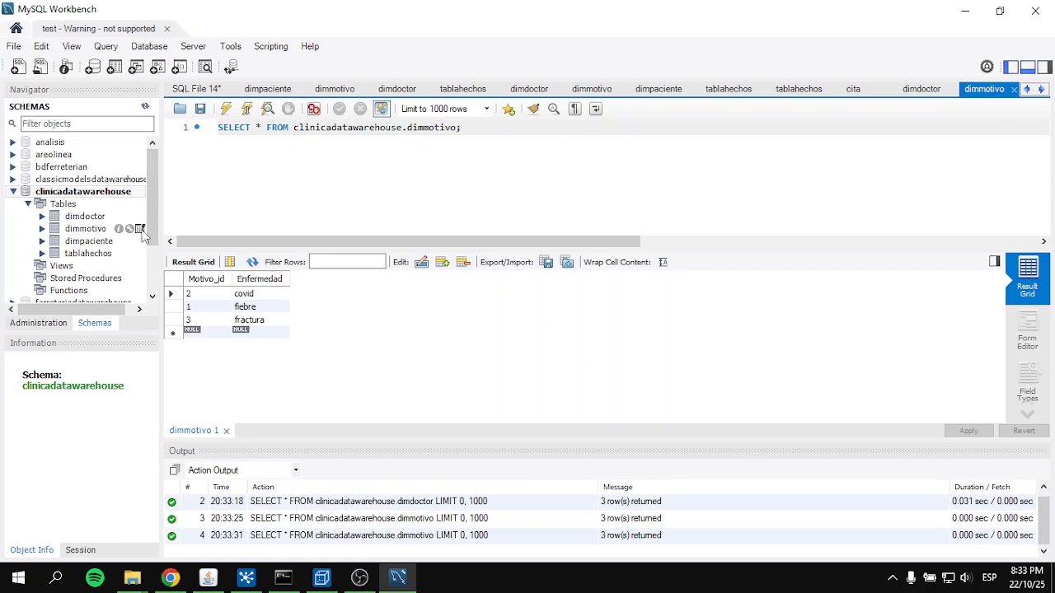
{"action": "left_click", "coordinate": [139, 241]}
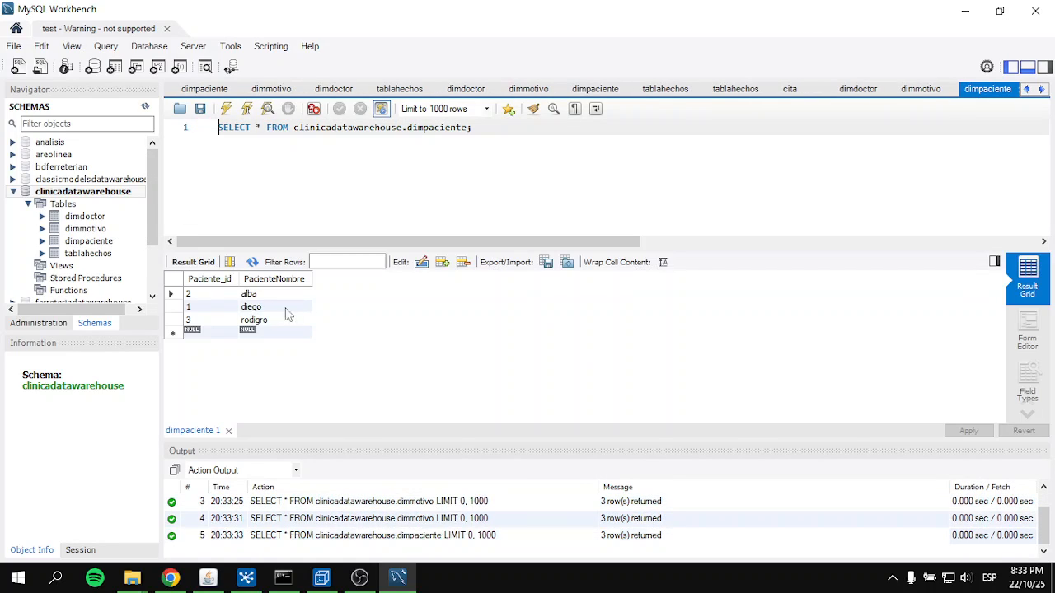
Step: Switch to Spoon and review the settings of the SeleccionarValores, ordenar and Agrupar steps, closing each without changes
{"action": "left_click", "coordinate": [246, 577]}
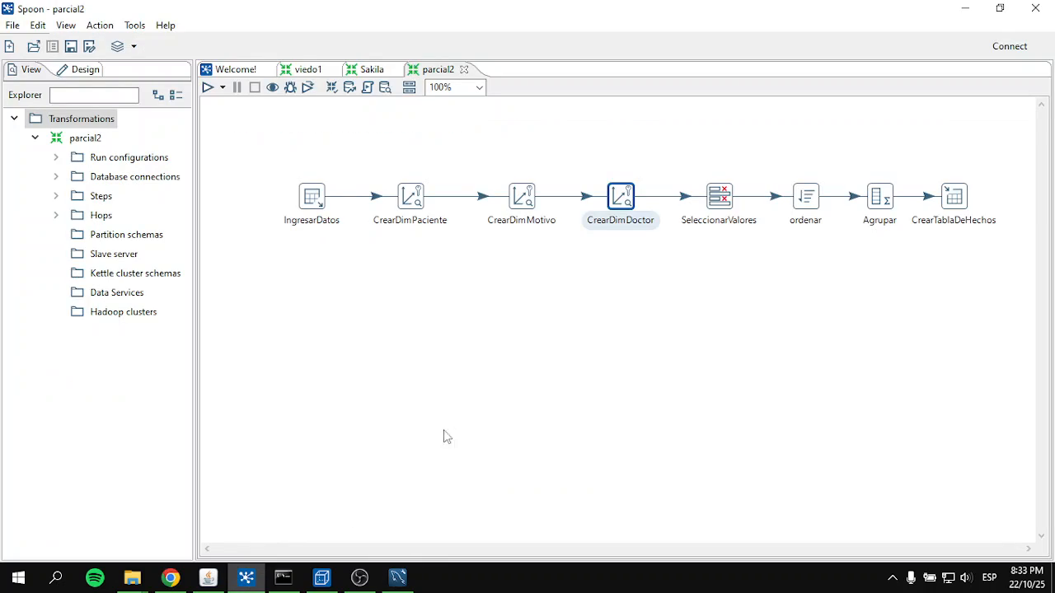
{"action": "double_click", "coordinate": [712, 205]}
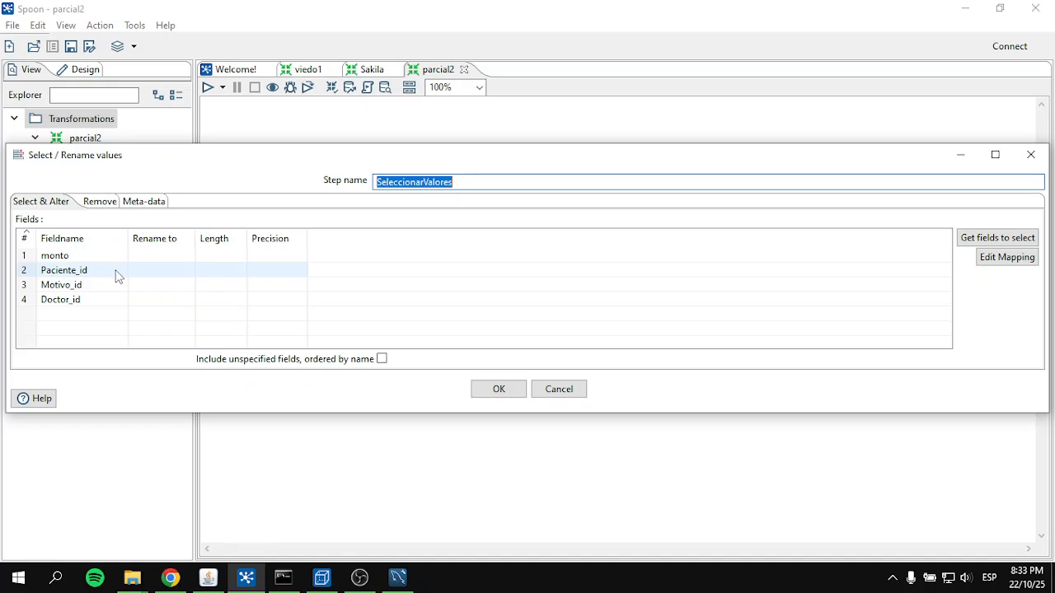
{"action": "left_click", "coordinate": [1031, 154]}
{"action": "double_click", "coordinate": [806, 204]}
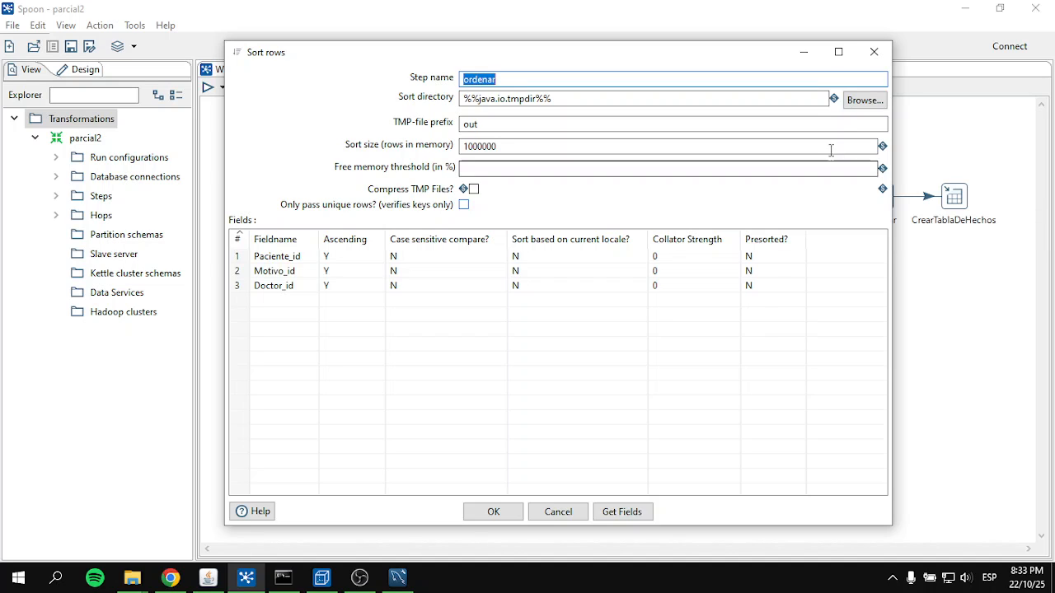
{"action": "left_click", "coordinate": [874, 51]}
{"action": "double_click", "coordinate": [880, 201]}
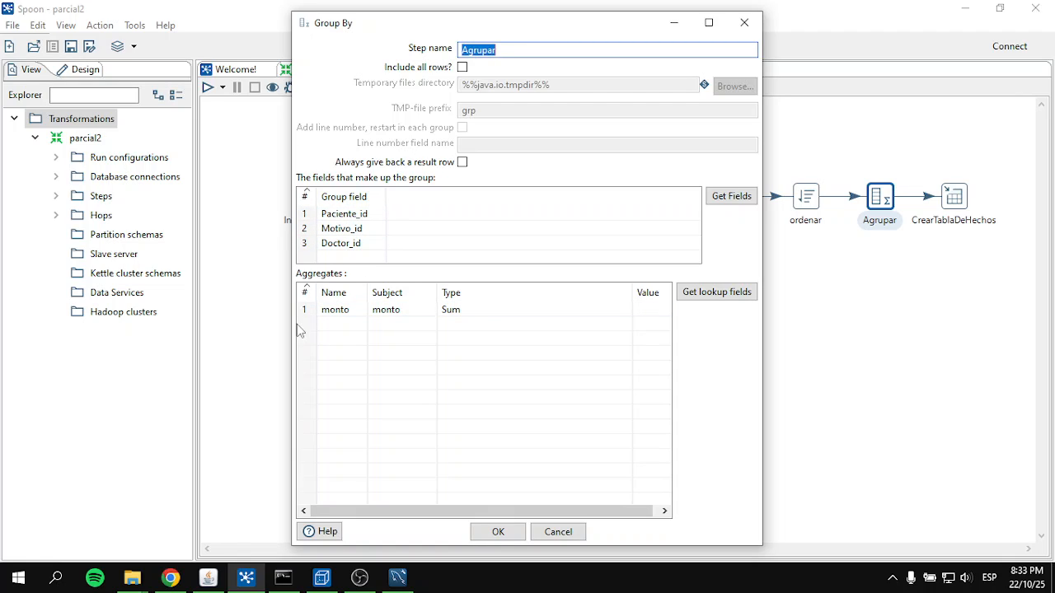
{"action": "left_click", "coordinate": [749, 23]}
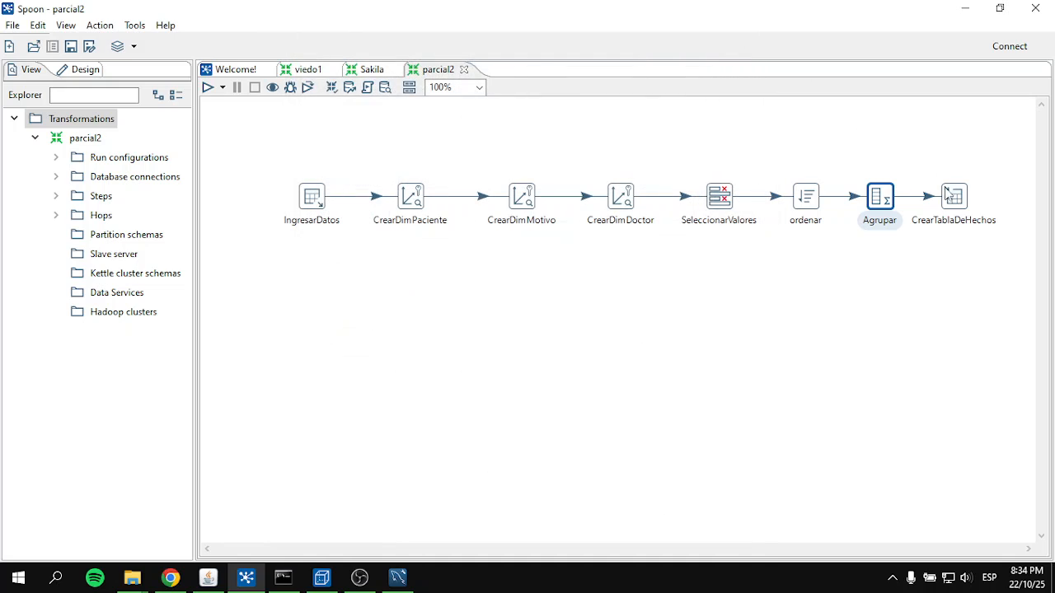
Step: Review the table output settings of the CrearTablaDeHechos step and close them without changes
{"action": "left_click", "coordinate": [957, 203]}
{"action": "double_click", "coordinate": [957, 202]}
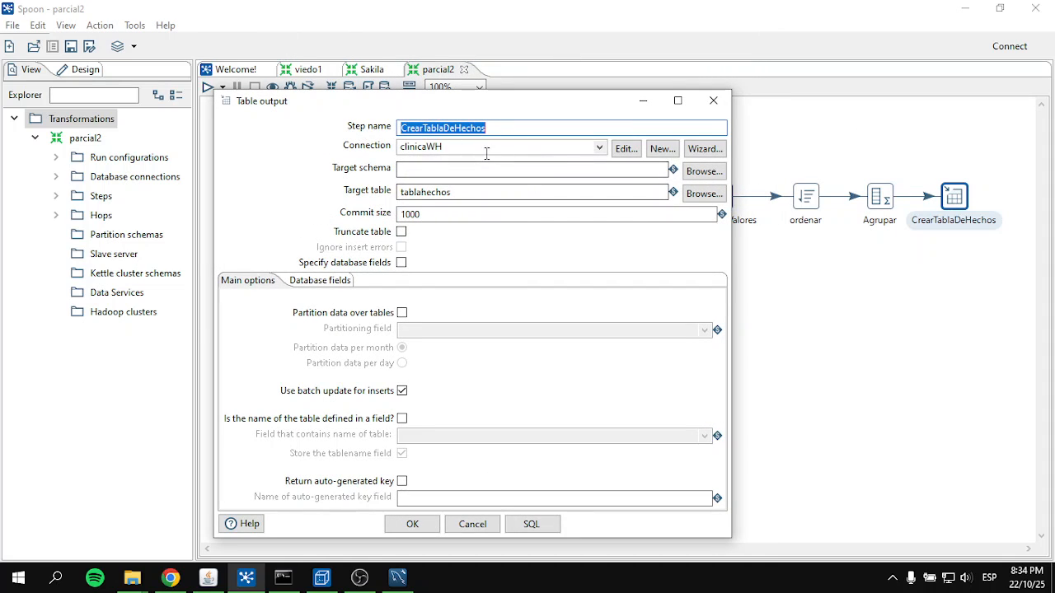
{"action": "left_click", "coordinate": [713, 100]}
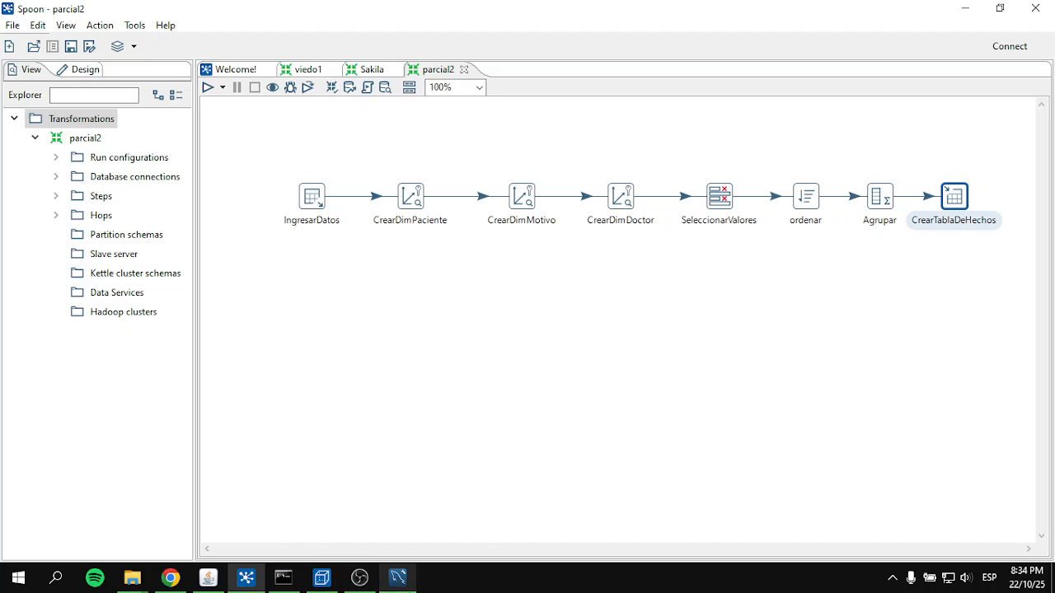
Step: Switch to MySQL Workbench, display the rows of clinicadatawarehouse's tablahechos table, and minimize the window
{"action": "left_click", "coordinate": [398, 578]}
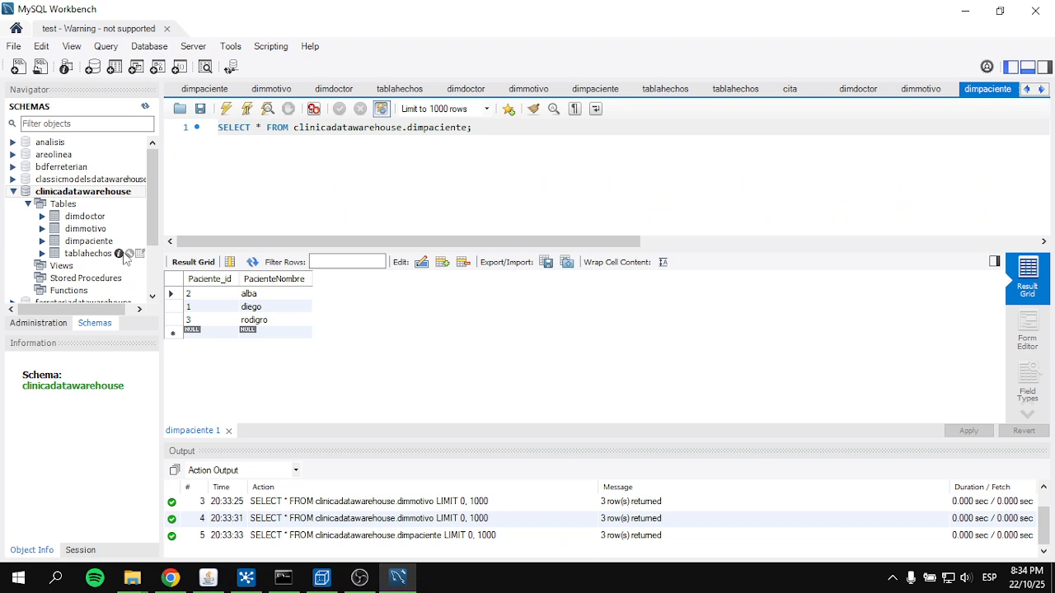
{"action": "left_click", "coordinate": [140, 254]}
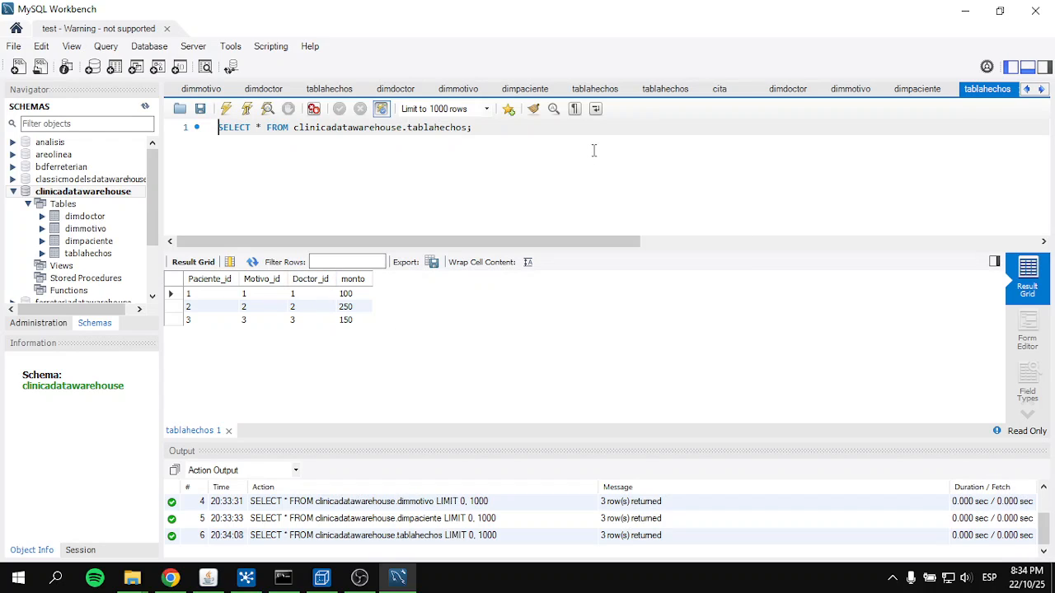
{"action": "left_click", "coordinate": [965, 10]}
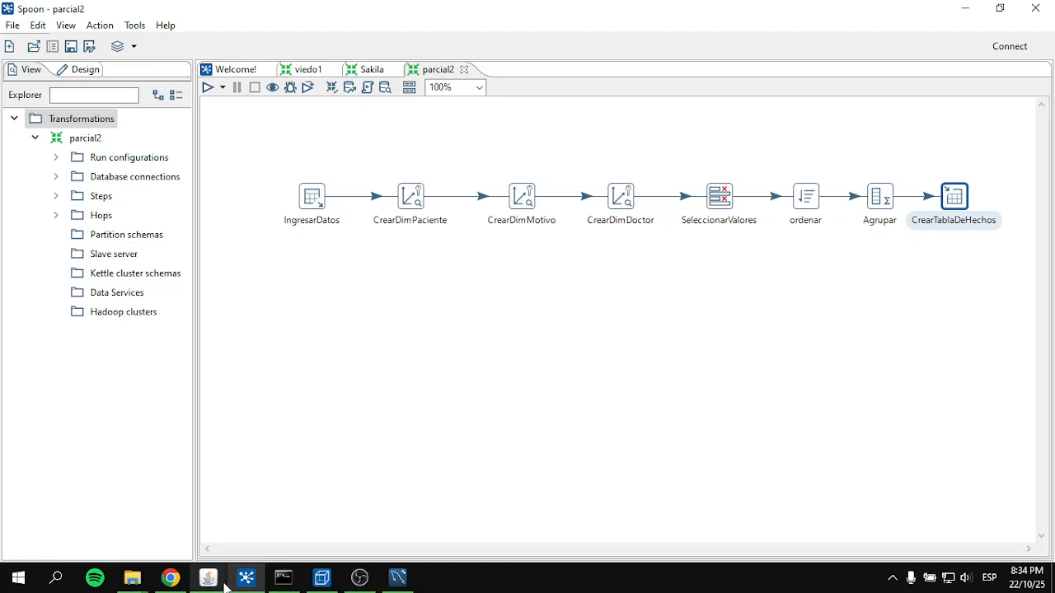
Step: Switch to Schema Workbench, examine the dimPaciente dimension of CuboClinica and expand its hierarchy
{"action": "left_click", "coordinate": [321, 577]}
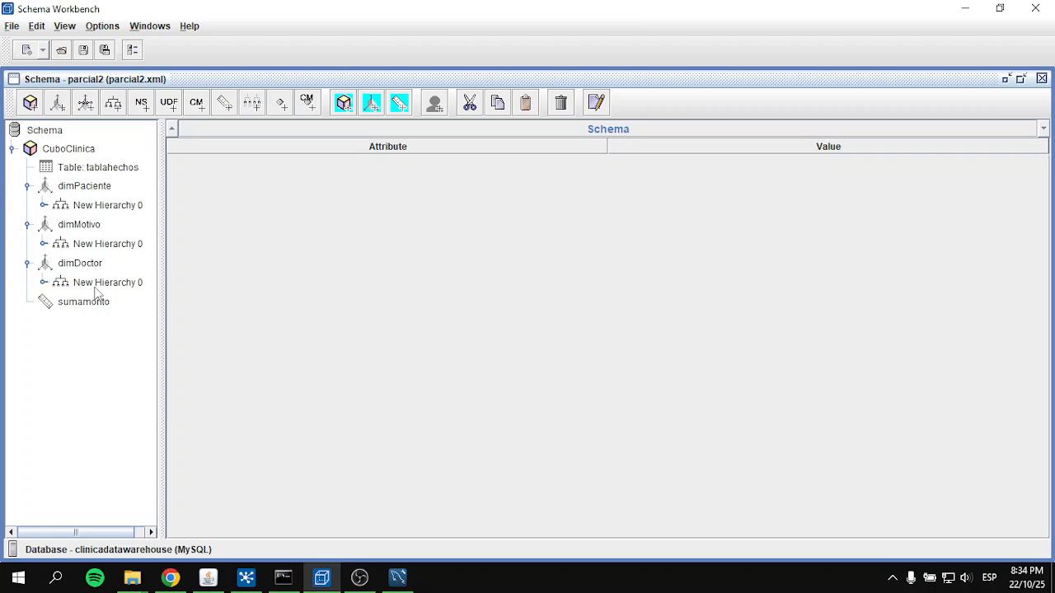
{"action": "left_click", "coordinate": [91, 188]}
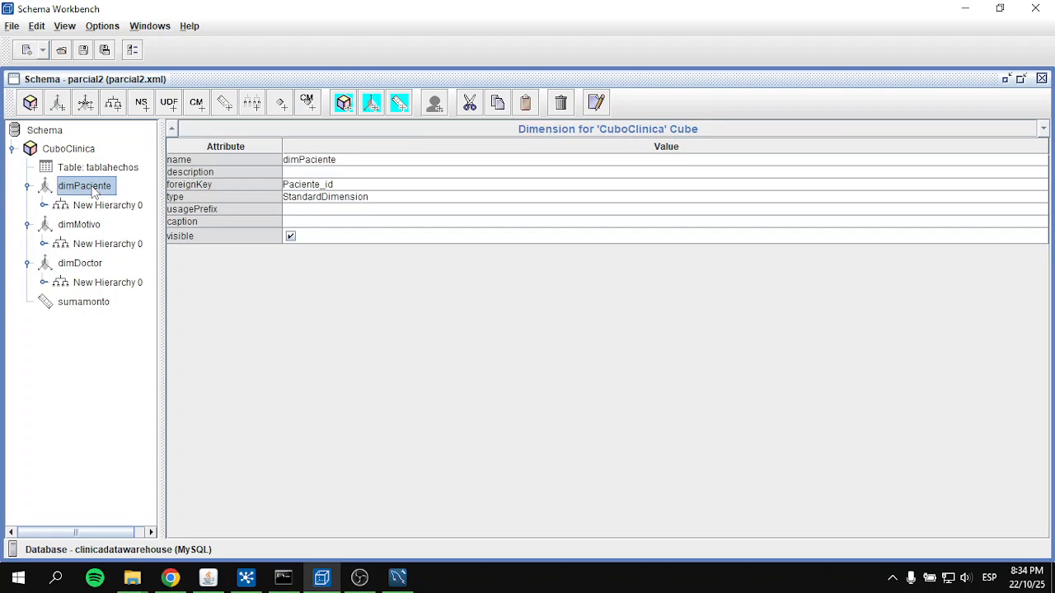
{"action": "left_click", "coordinate": [44, 207]}
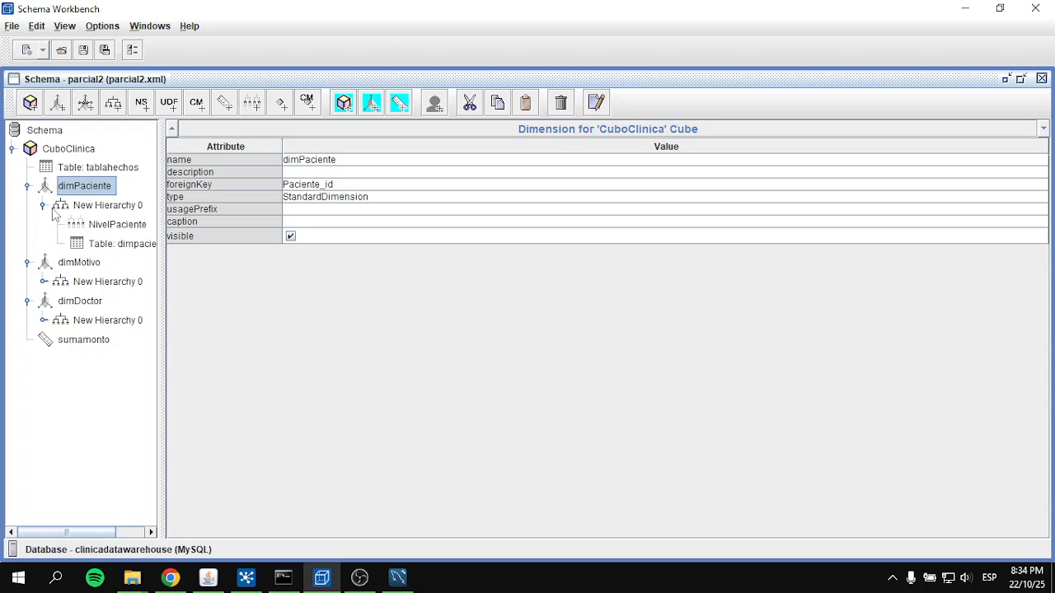
Step: Examine the NivelPaciente level, the dimMotivo dimension and its NivelMotivo level in the CuboClinica cube
{"action": "left_click", "coordinate": [119, 226]}
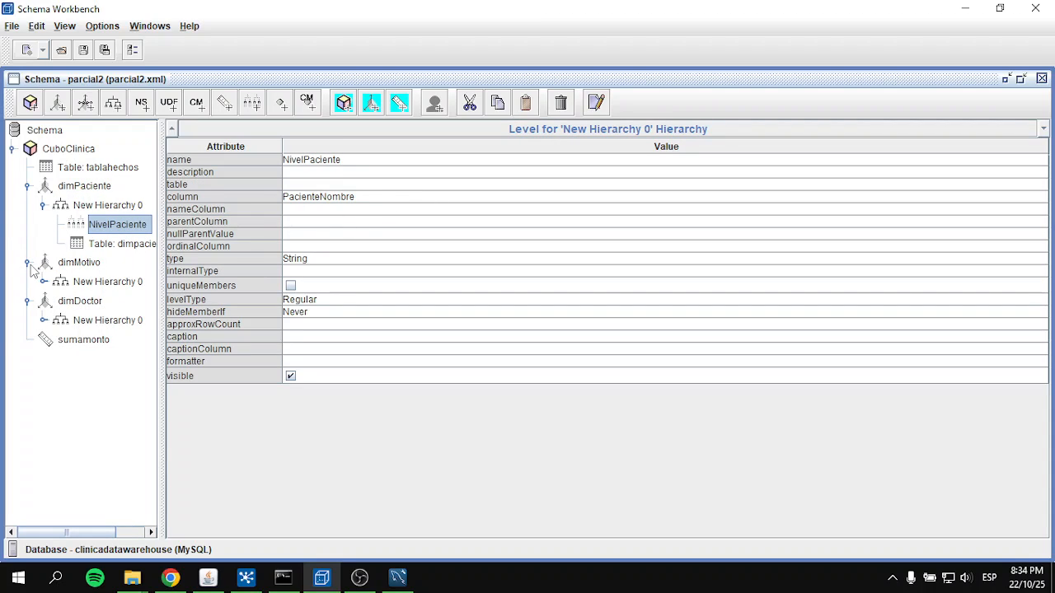
{"action": "left_click", "coordinate": [78, 263]}
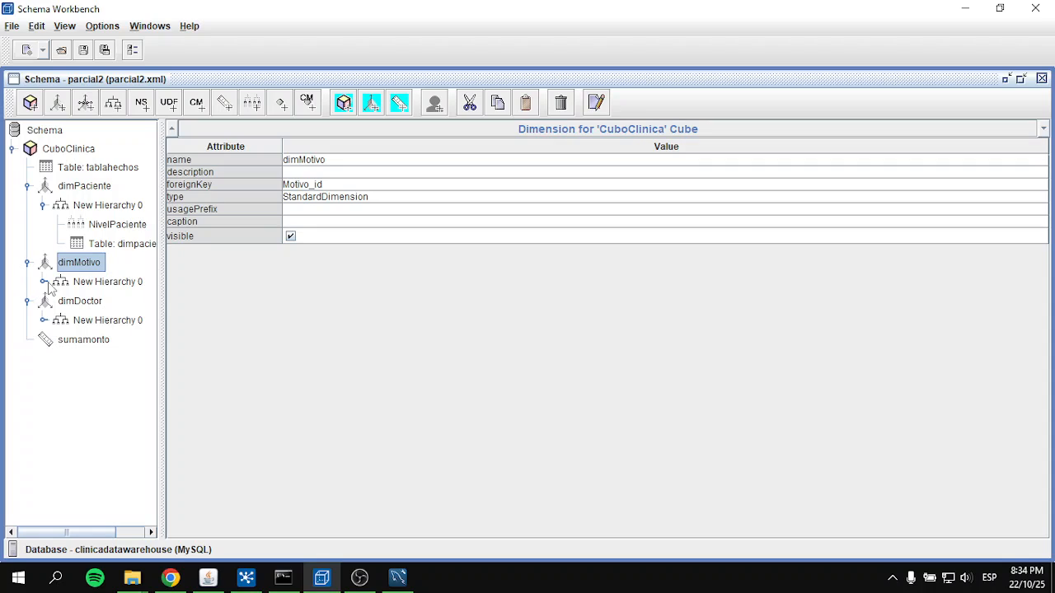
{"action": "left_click", "coordinate": [45, 282]}
{"action": "left_click", "coordinate": [97, 300]}
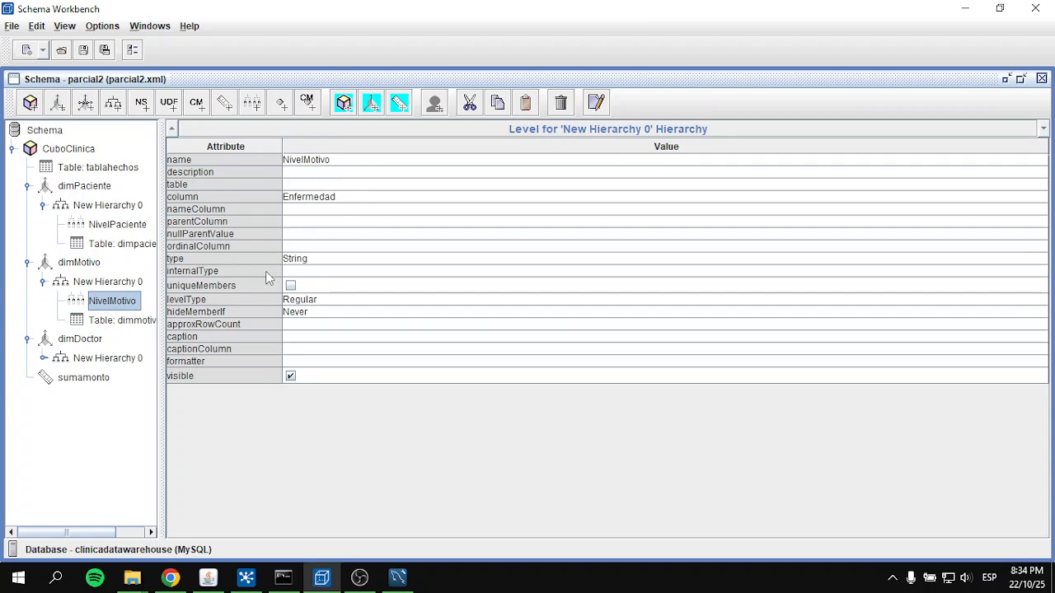
Step: Examine the dimDoctor dimension with its NivelDoctor level and the sumamonto measure of CuboClinica
{"action": "left_click", "coordinate": [28, 339]}
{"action": "left_click", "coordinate": [31, 344]}
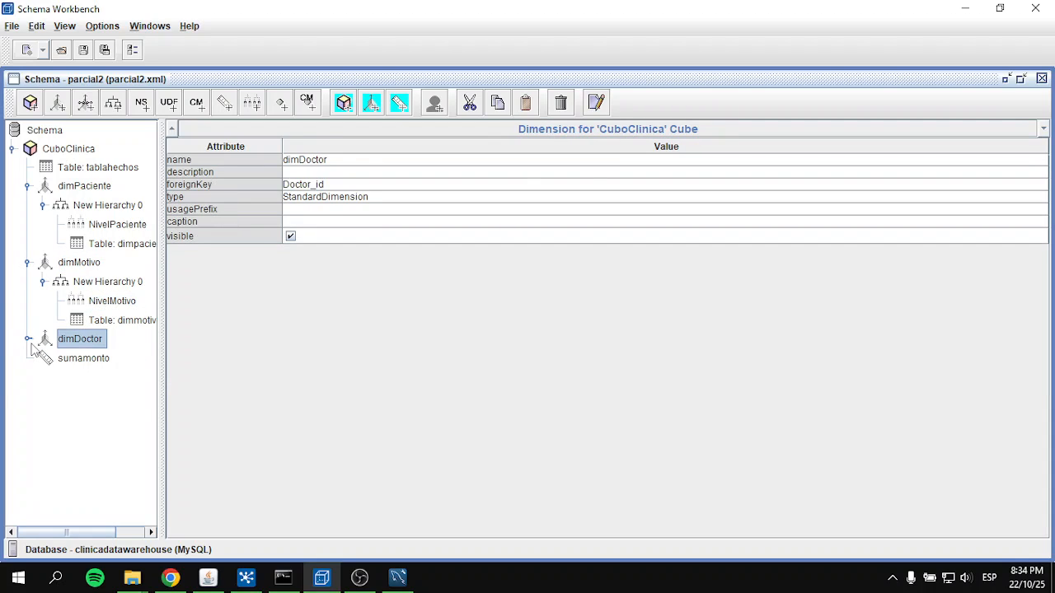
{"action": "left_click", "coordinate": [28, 339]}
{"action": "left_click", "coordinate": [43, 357]}
{"action": "left_click", "coordinate": [126, 377]}
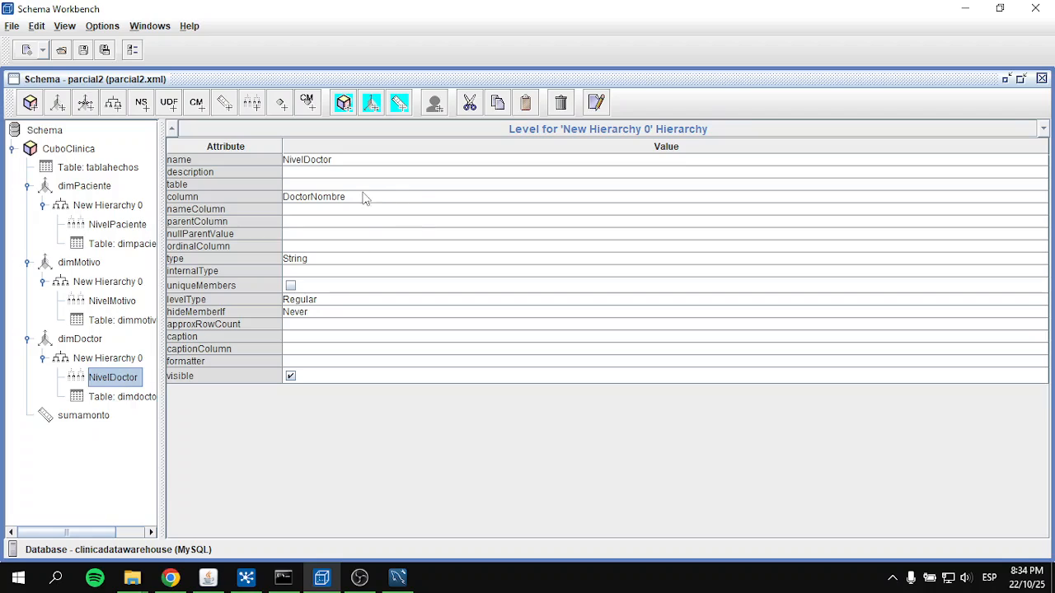
{"action": "left_click", "coordinate": [83, 417]}
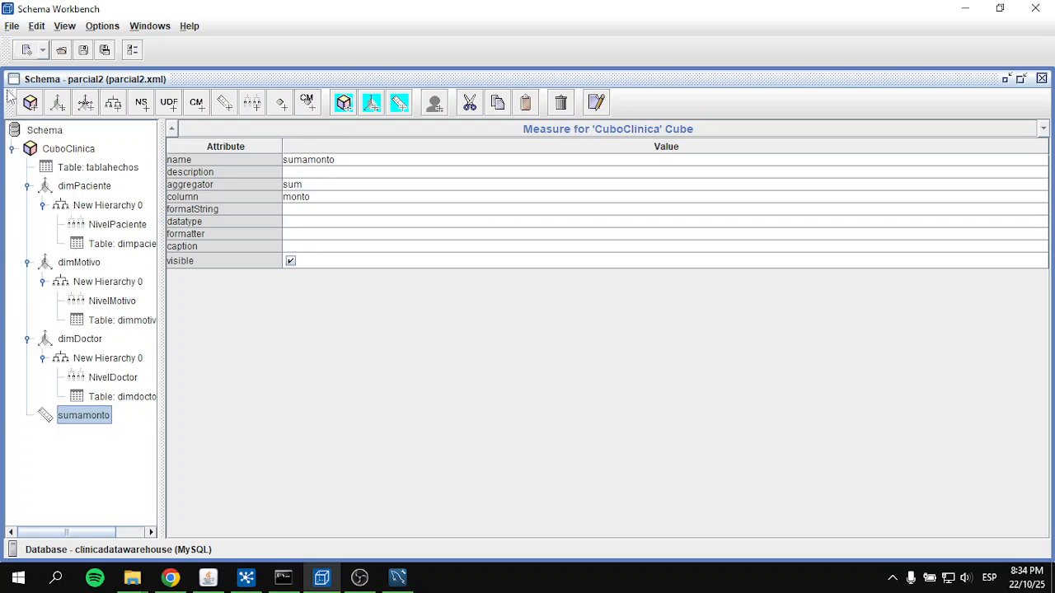
Step: Review the conexionDWH database connection settings, close them without changes, and locate the schema's Publish command without running it
{"action": "left_click", "coordinate": [114, 28]}
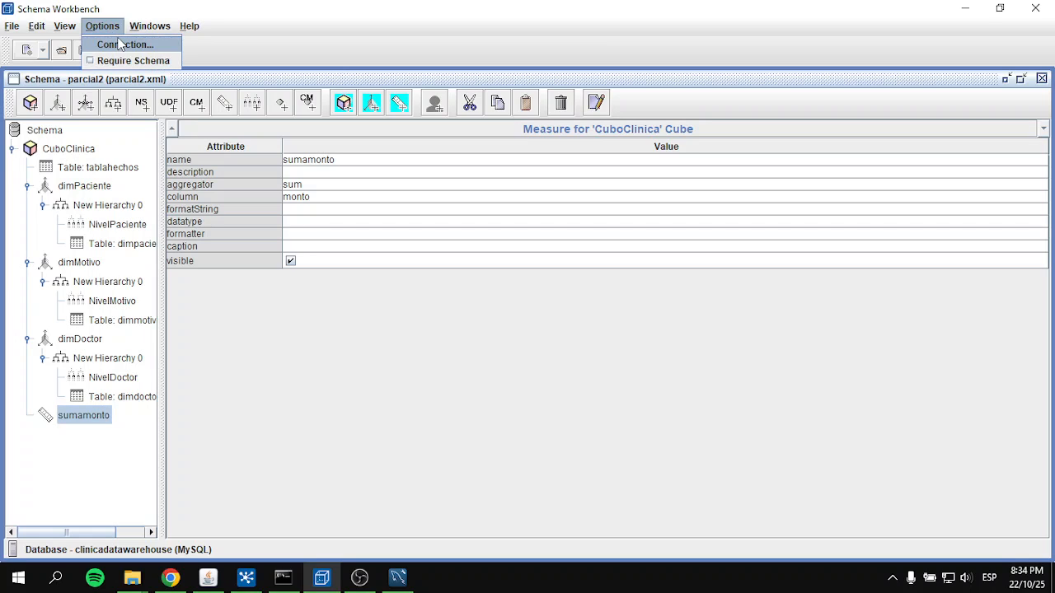
{"action": "left_click", "coordinate": [119, 44]}
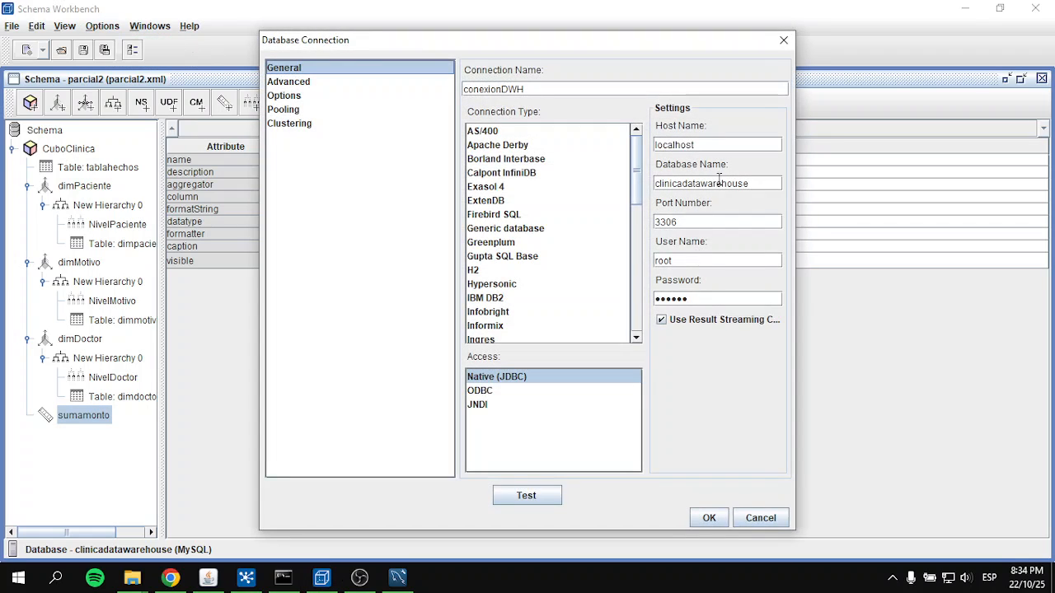
{"action": "left_click", "coordinate": [784, 40]}
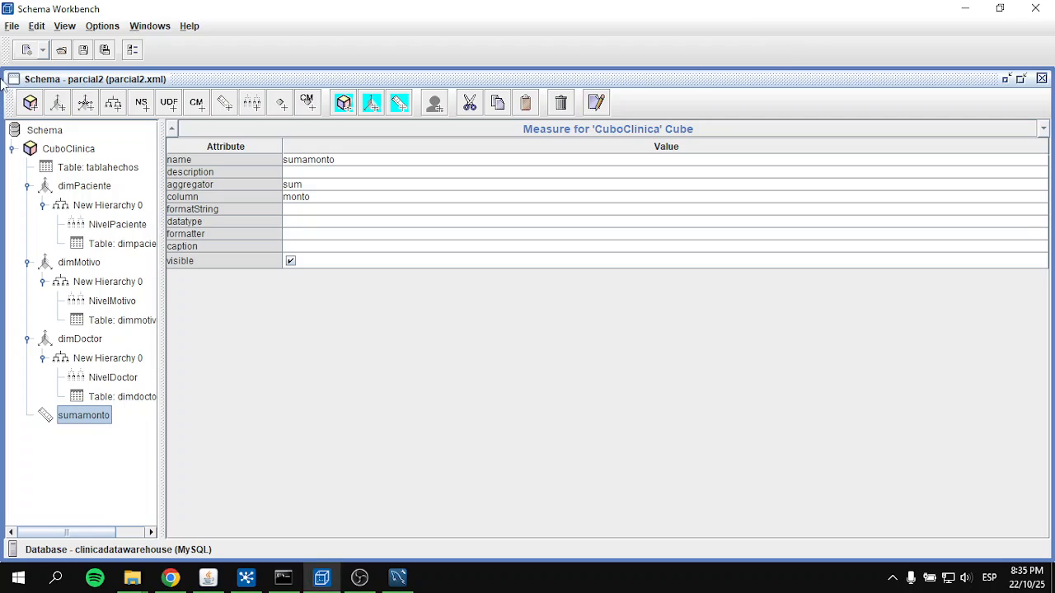
{"action": "left_click", "coordinate": [12, 29]}
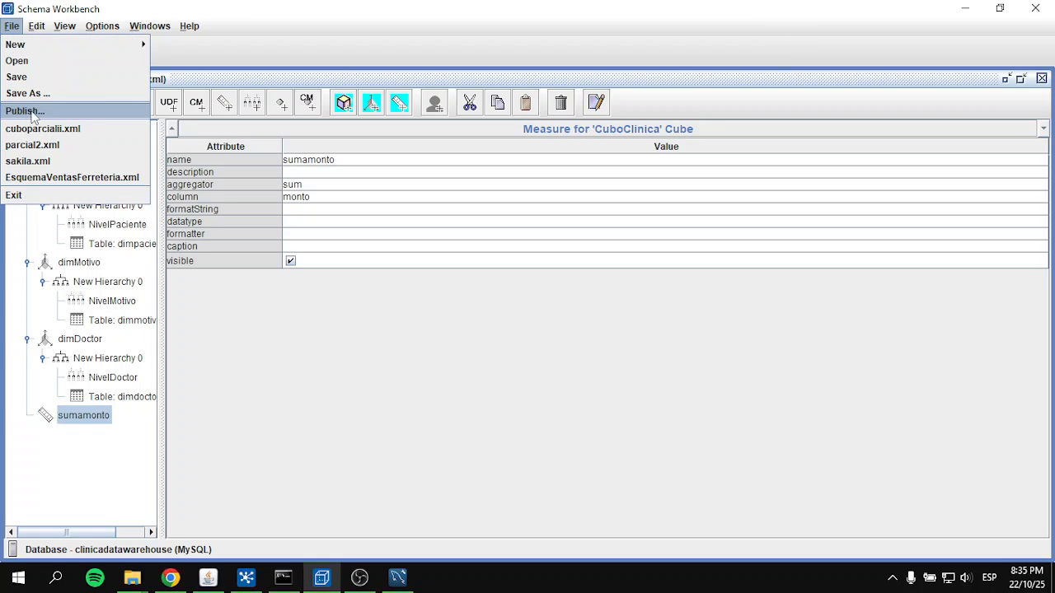
{"action": "left_click", "coordinate": [370, 377]}
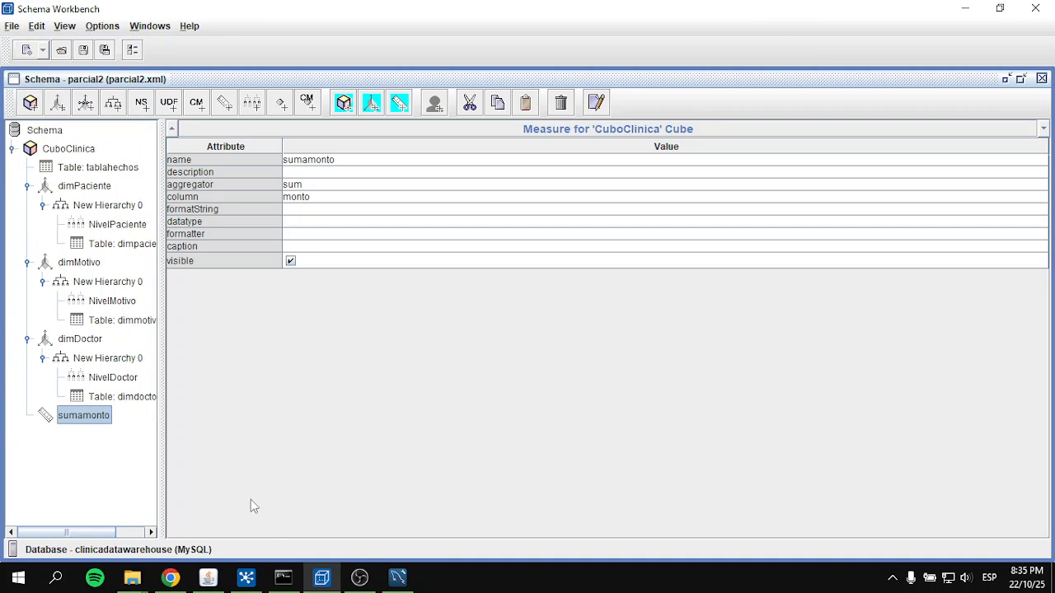
Step: Switch to the Pentaho User Console in Chrome and try to expand Todos_los_Motivos in the open JPivot table
{"action": "left_click", "coordinate": [170, 577]}
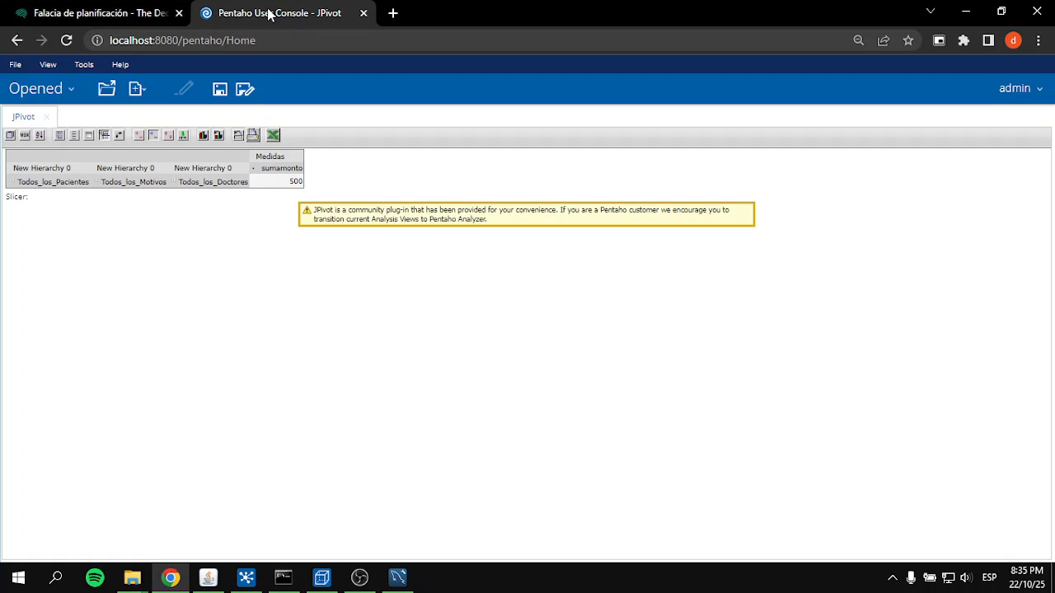
{"action": "left_click", "coordinate": [97, 183]}
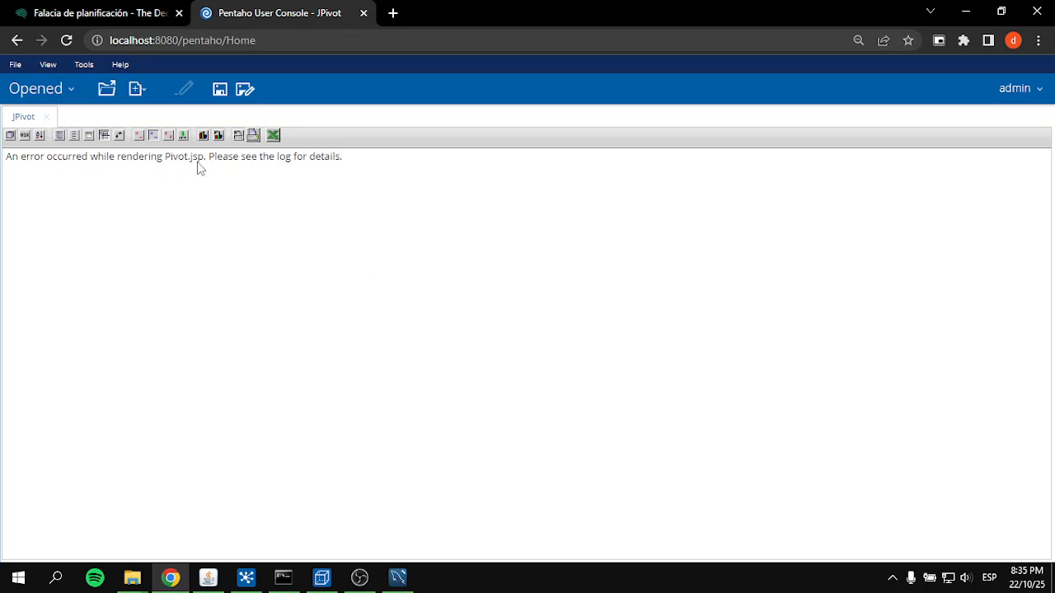
{"action": "left_click", "coordinate": [301, 576]}
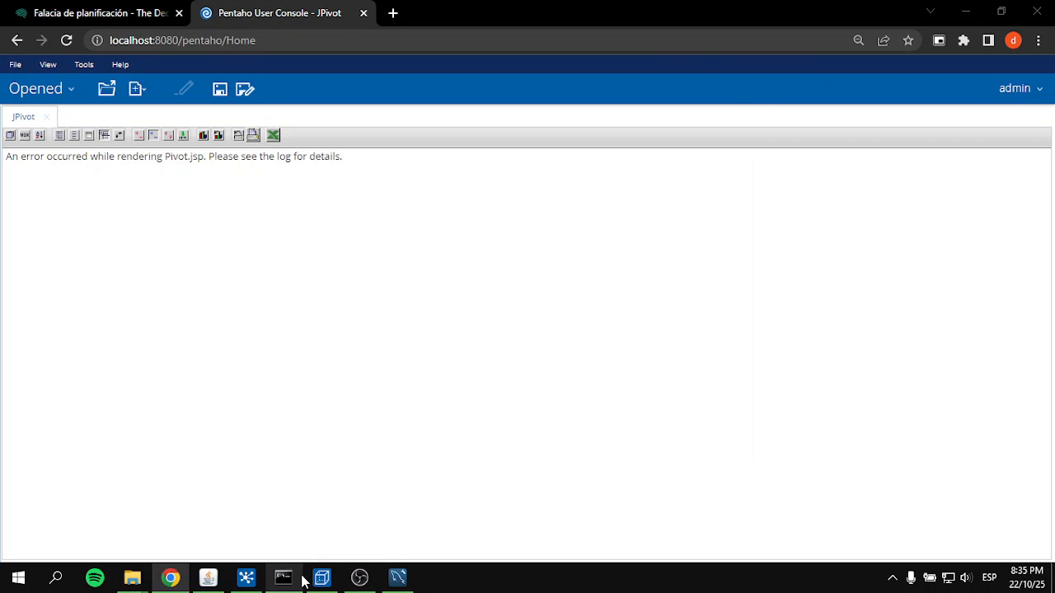
{"action": "left_click", "coordinate": [302, 580]}
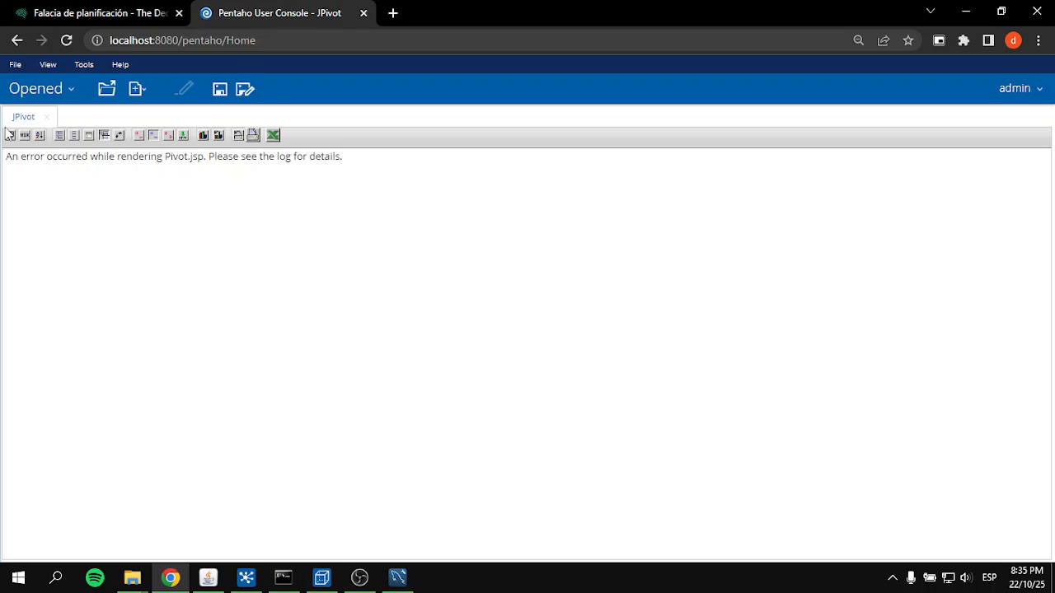
Step: Close the open JPivot view and create a new one using the parcial2 schema and the CuboClinica cube
{"action": "left_click", "coordinate": [48, 118]}
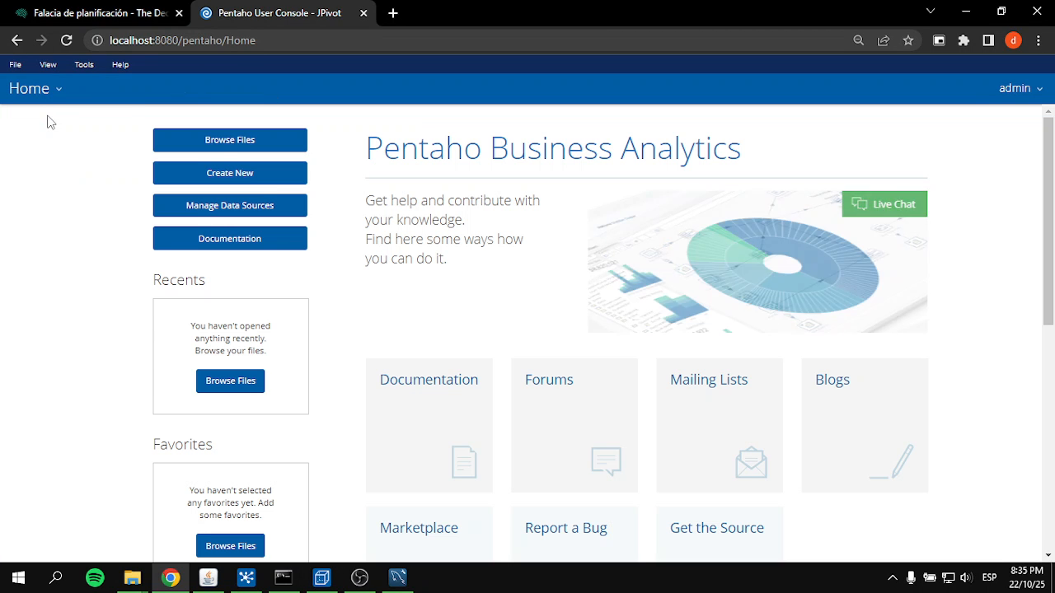
{"action": "left_click", "coordinate": [257, 188]}
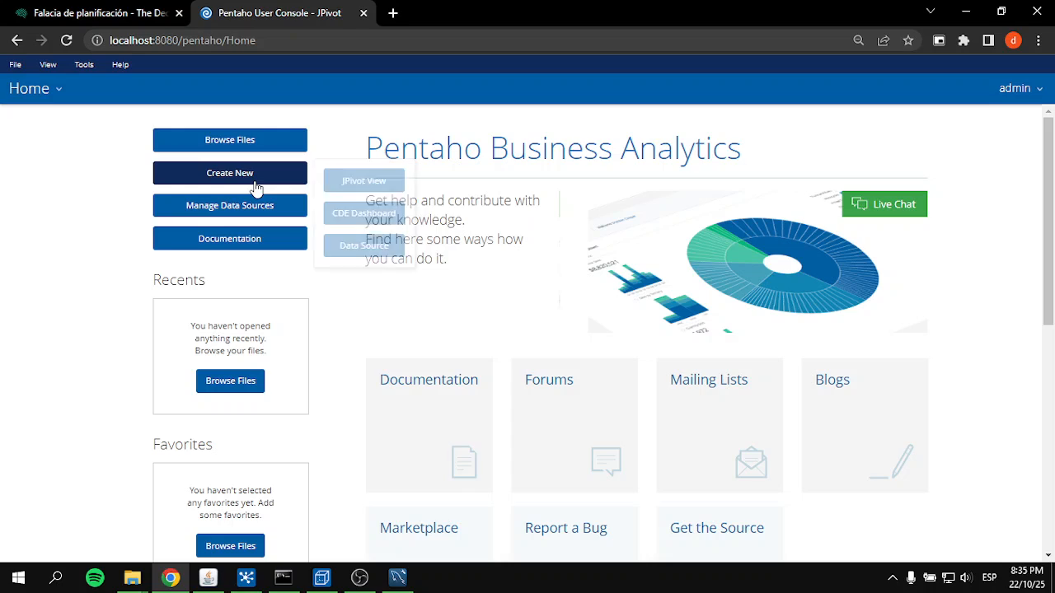
{"action": "left_click", "coordinate": [379, 183]}
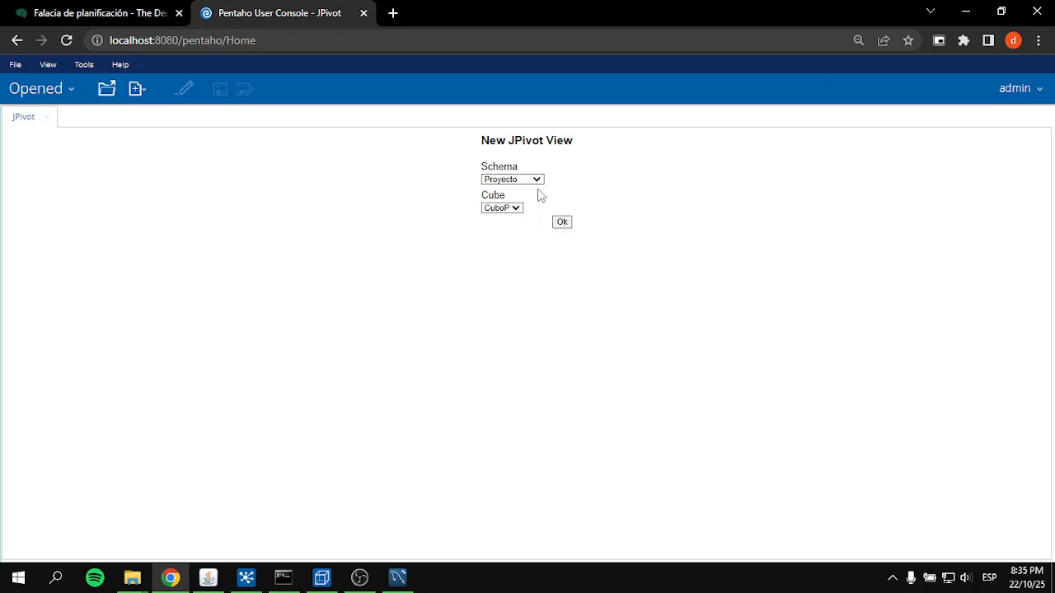
{"action": "left_click", "coordinate": [529, 180]}
{"action": "left_click", "coordinate": [529, 223]}
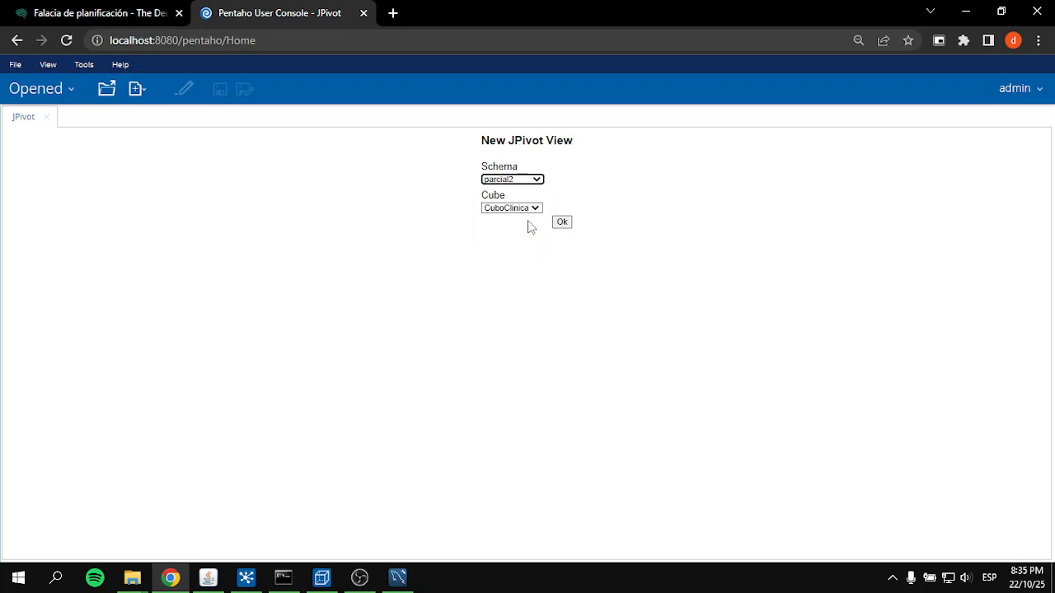
{"action": "left_click", "coordinate": [527, 208]}
{"action": "left_click", "coordinate": [533, 219]}
{"action": "left_click", "coordinate": [561, 222]}
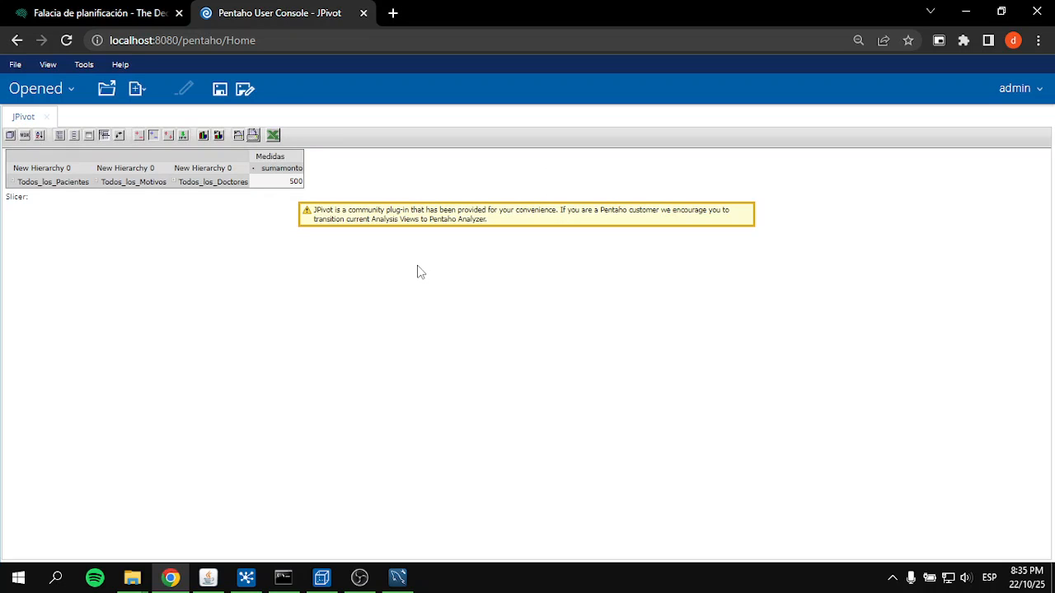
Step: Drill into Todos_los_Pacientes, the second patient's motives and the doctors under fiebre, and collapse Todos_los_Pacientes again
{"action": "left_click", "coordinate": [13, 182]}
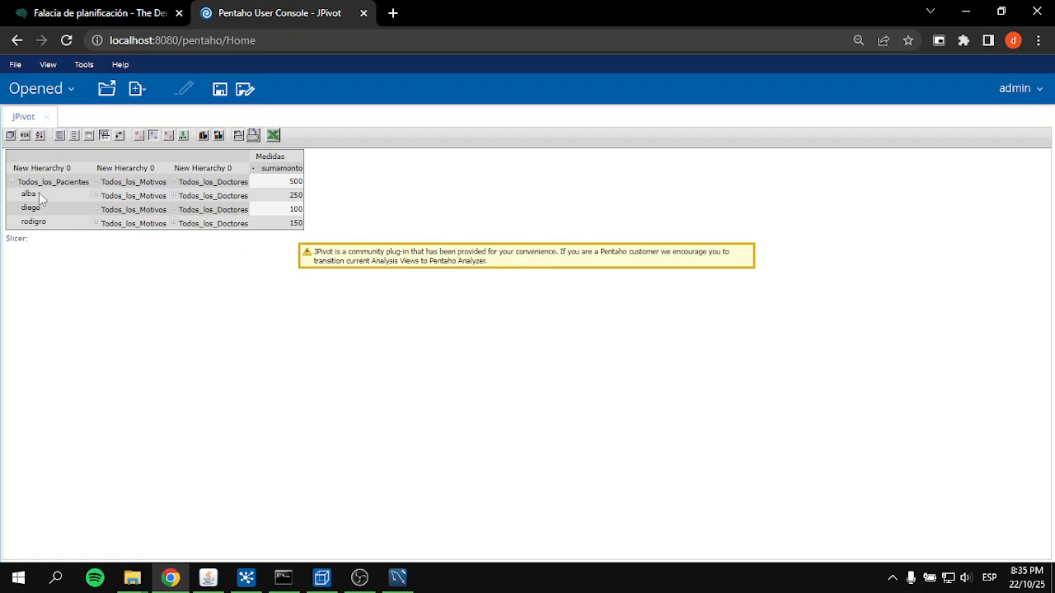
{"action": "left_click", "coordinate": [96, 211]}
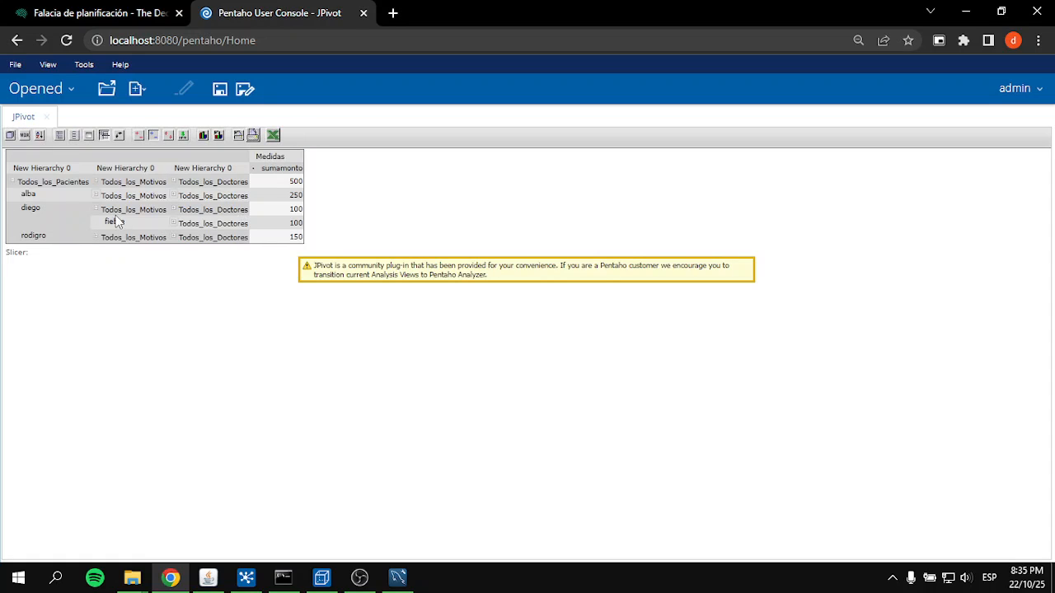
{"action": "left_click", "coordinate": [173, 225]}
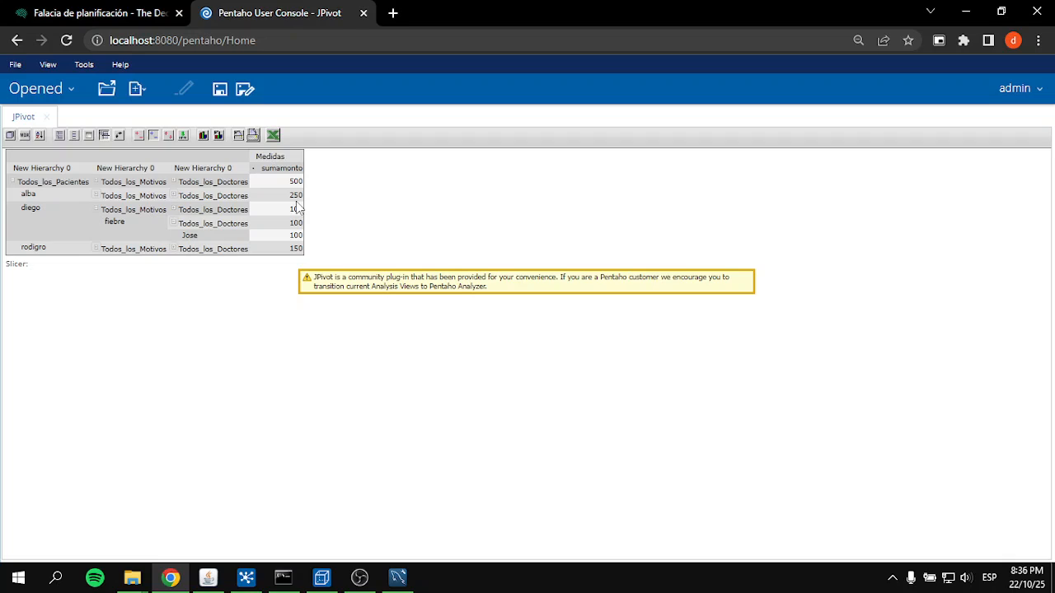
{"action": "left_click", "coordinate": [13, 182]}
{"action": "left_click", "coordinate": [359, 577]}
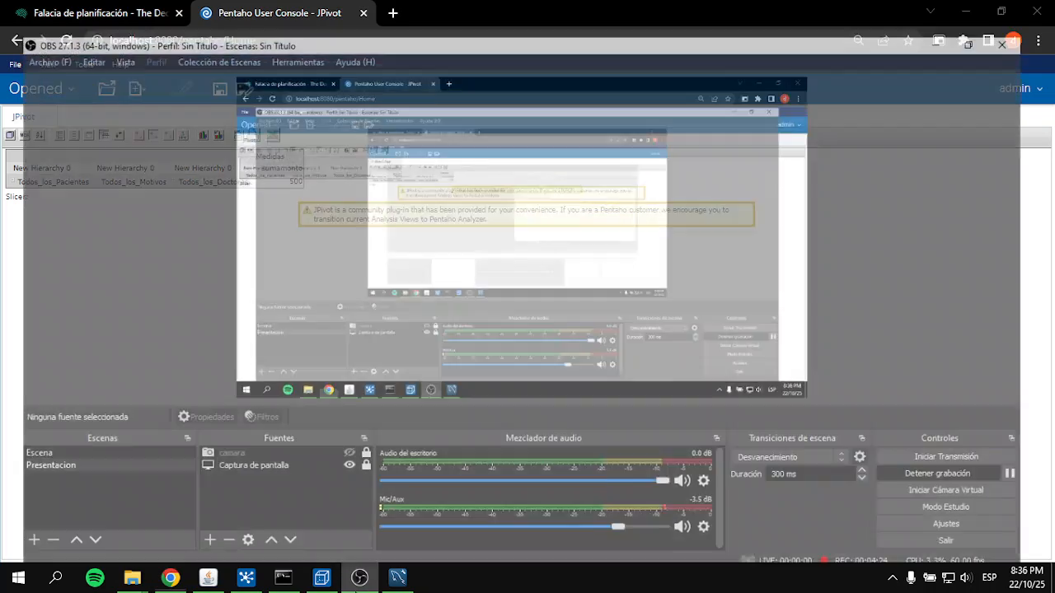